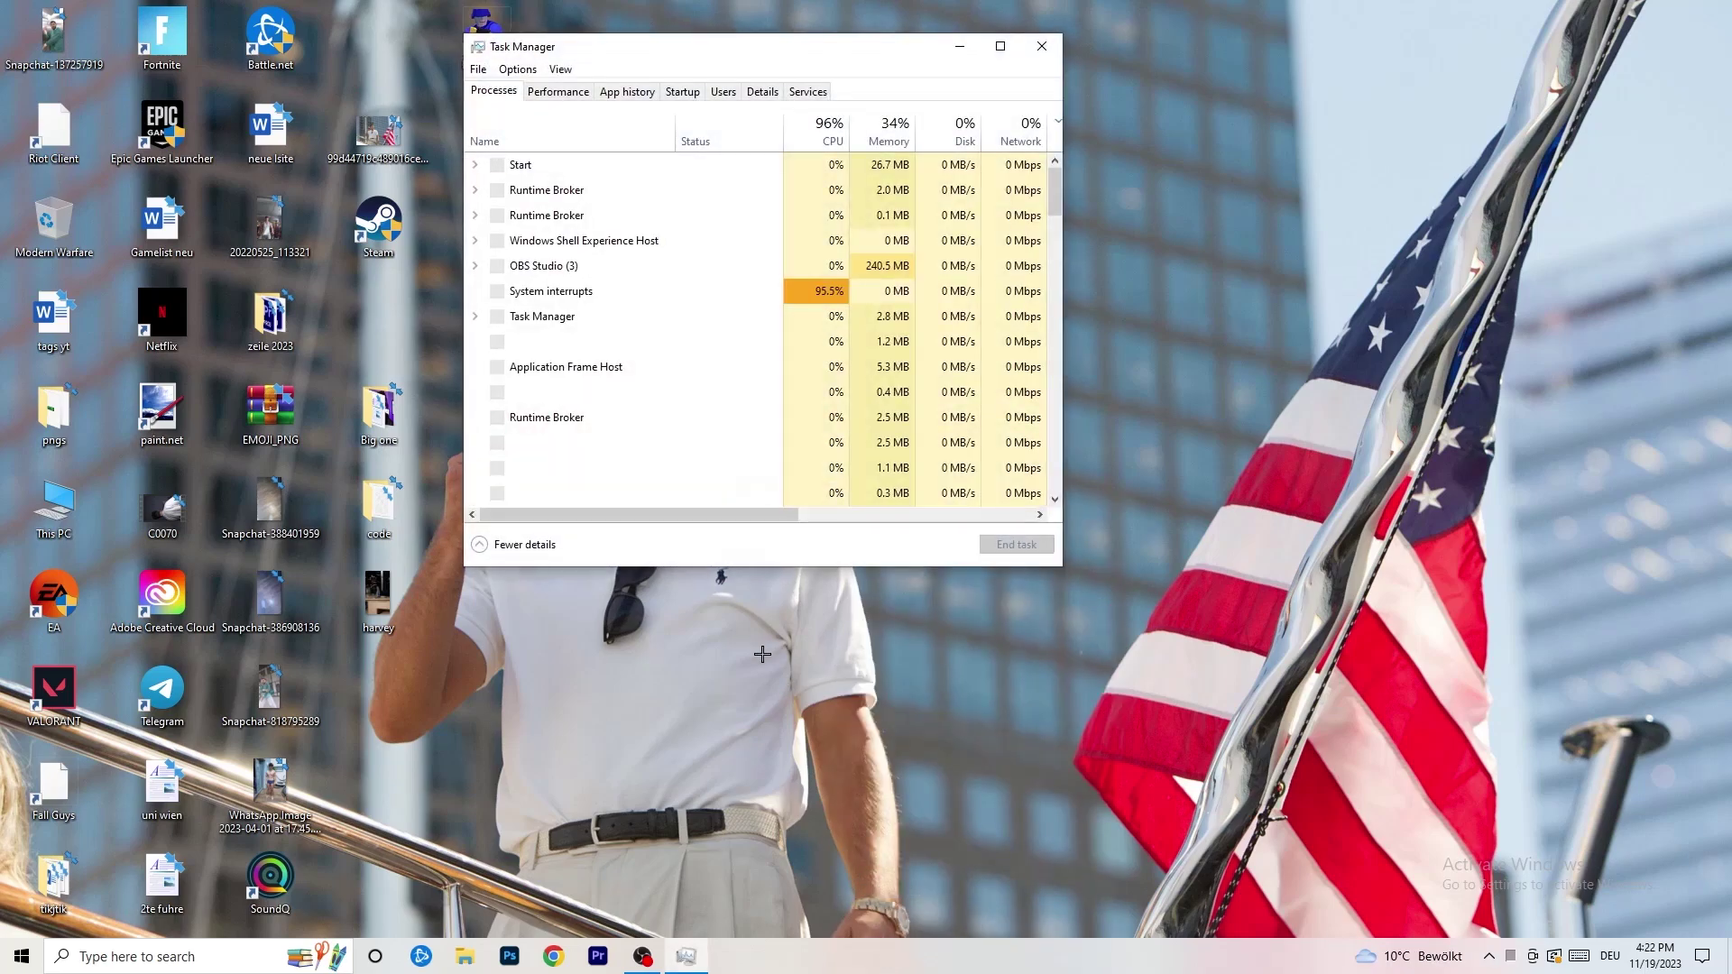
Maximize Task Manager and view the Ethernet throughput graph on the Performance tab.
left_click(1005, 43)
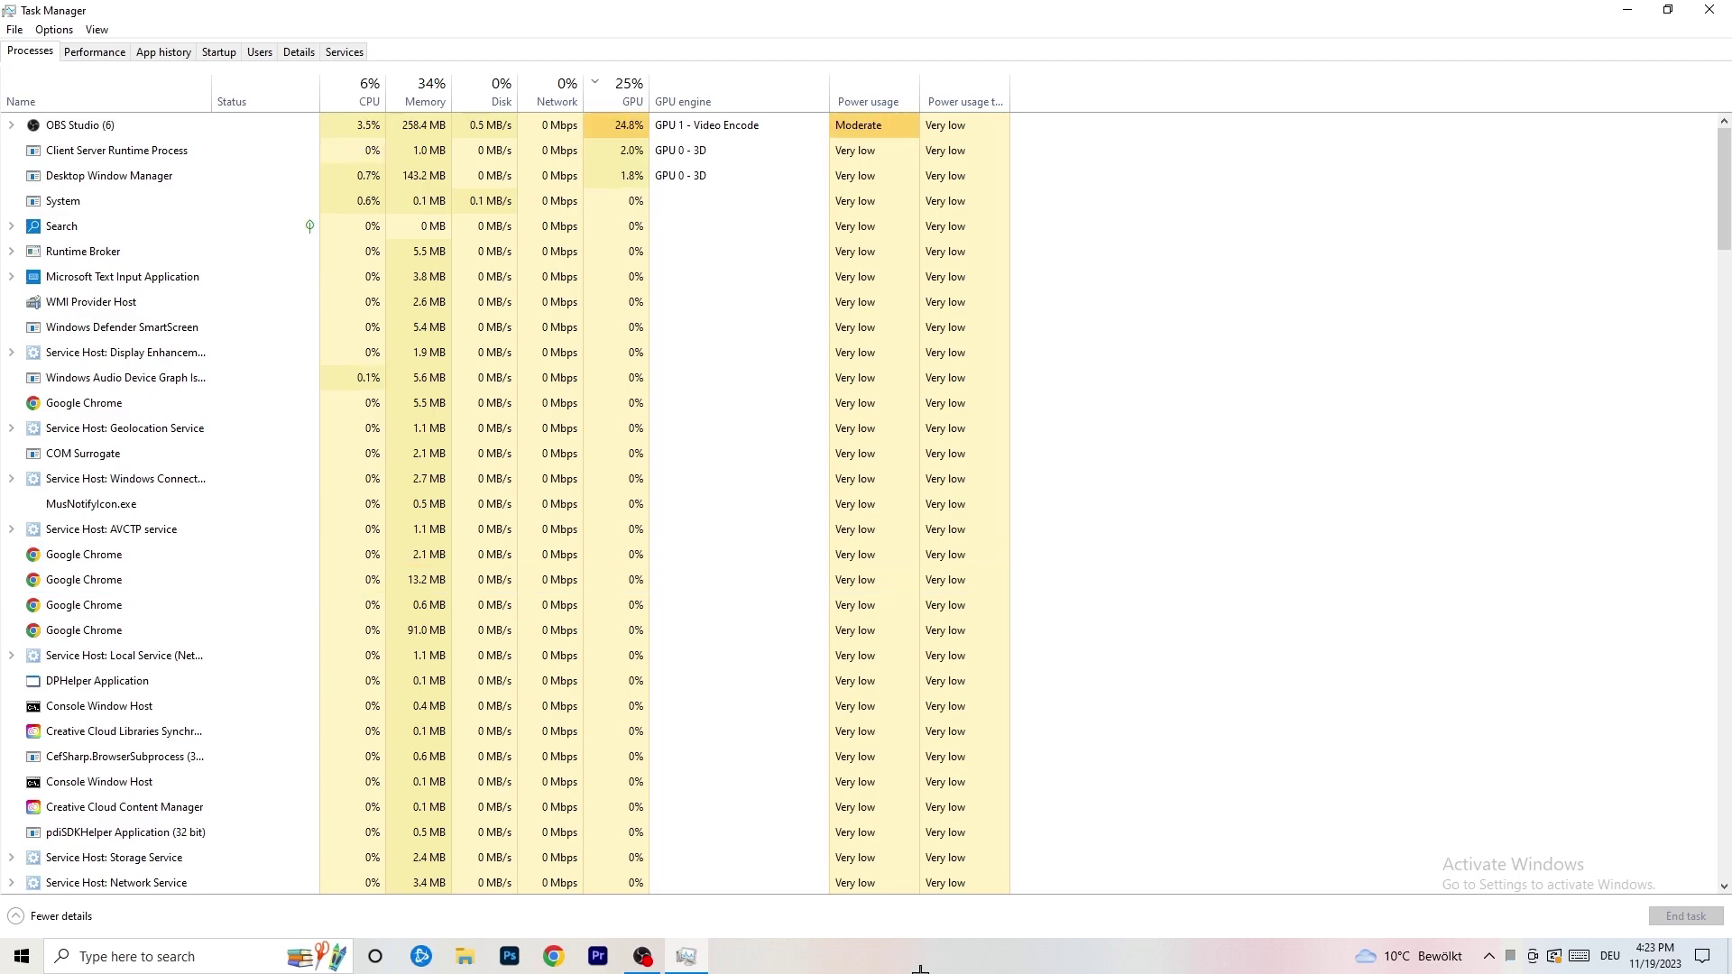
left_click(96, 53)
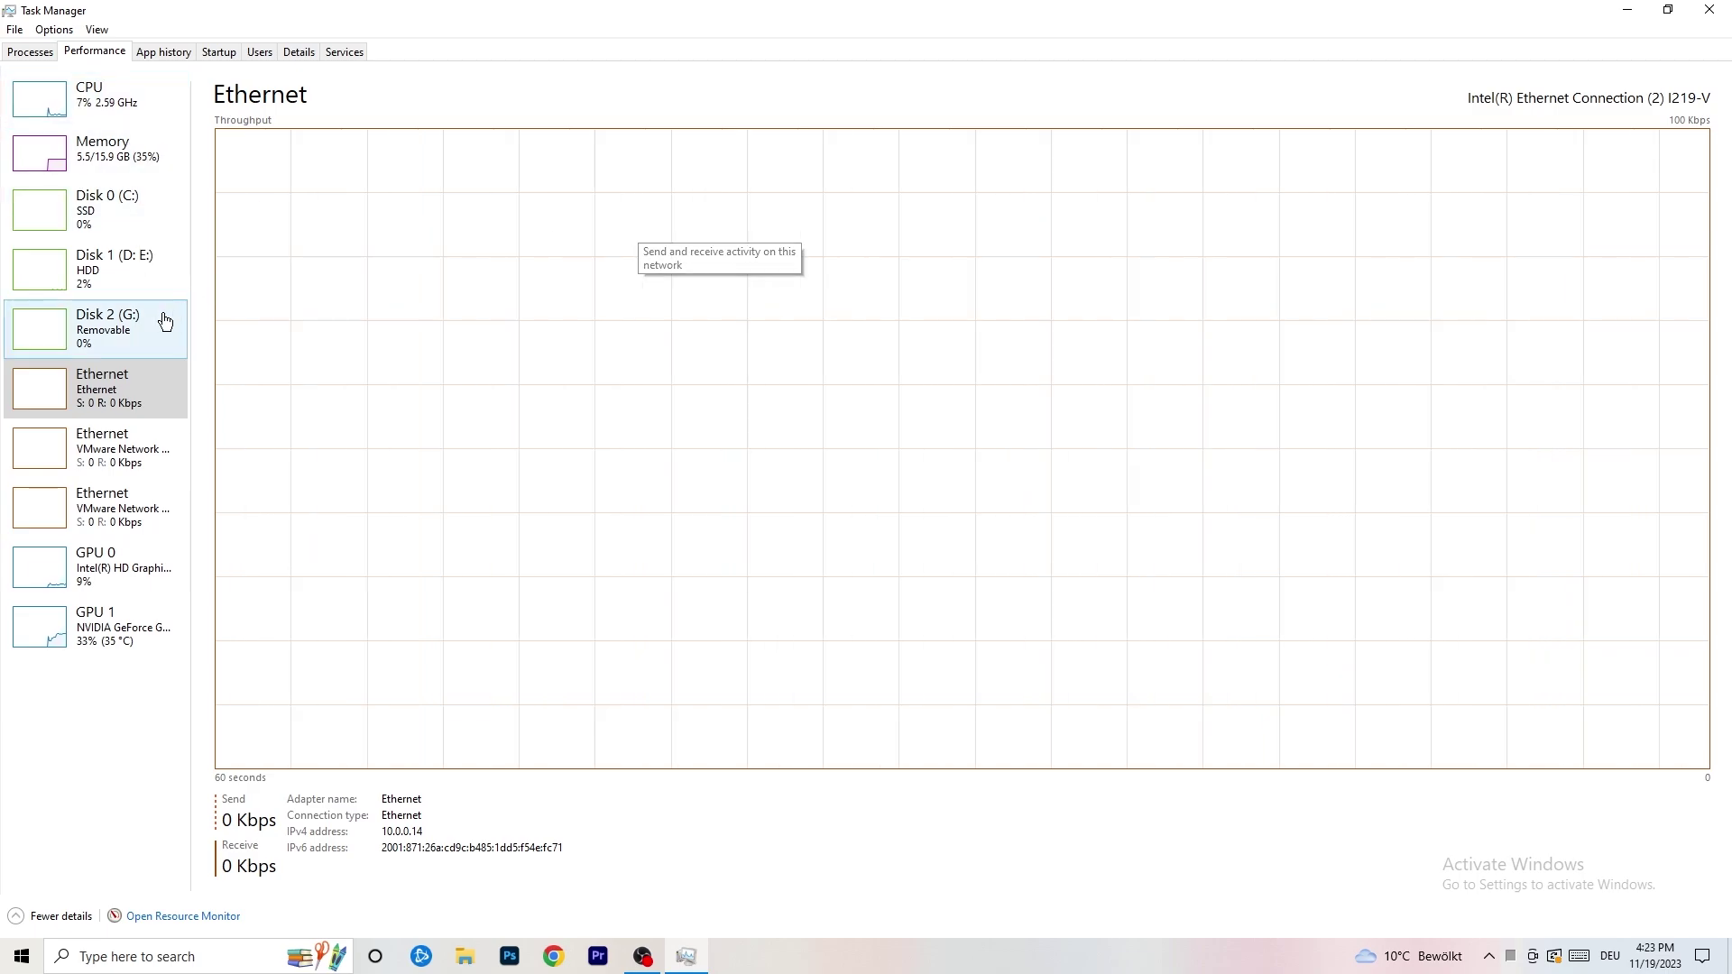
Open Resource Monitor full-screen and scroll through its Overview resource lists.
left_click(190, 919)
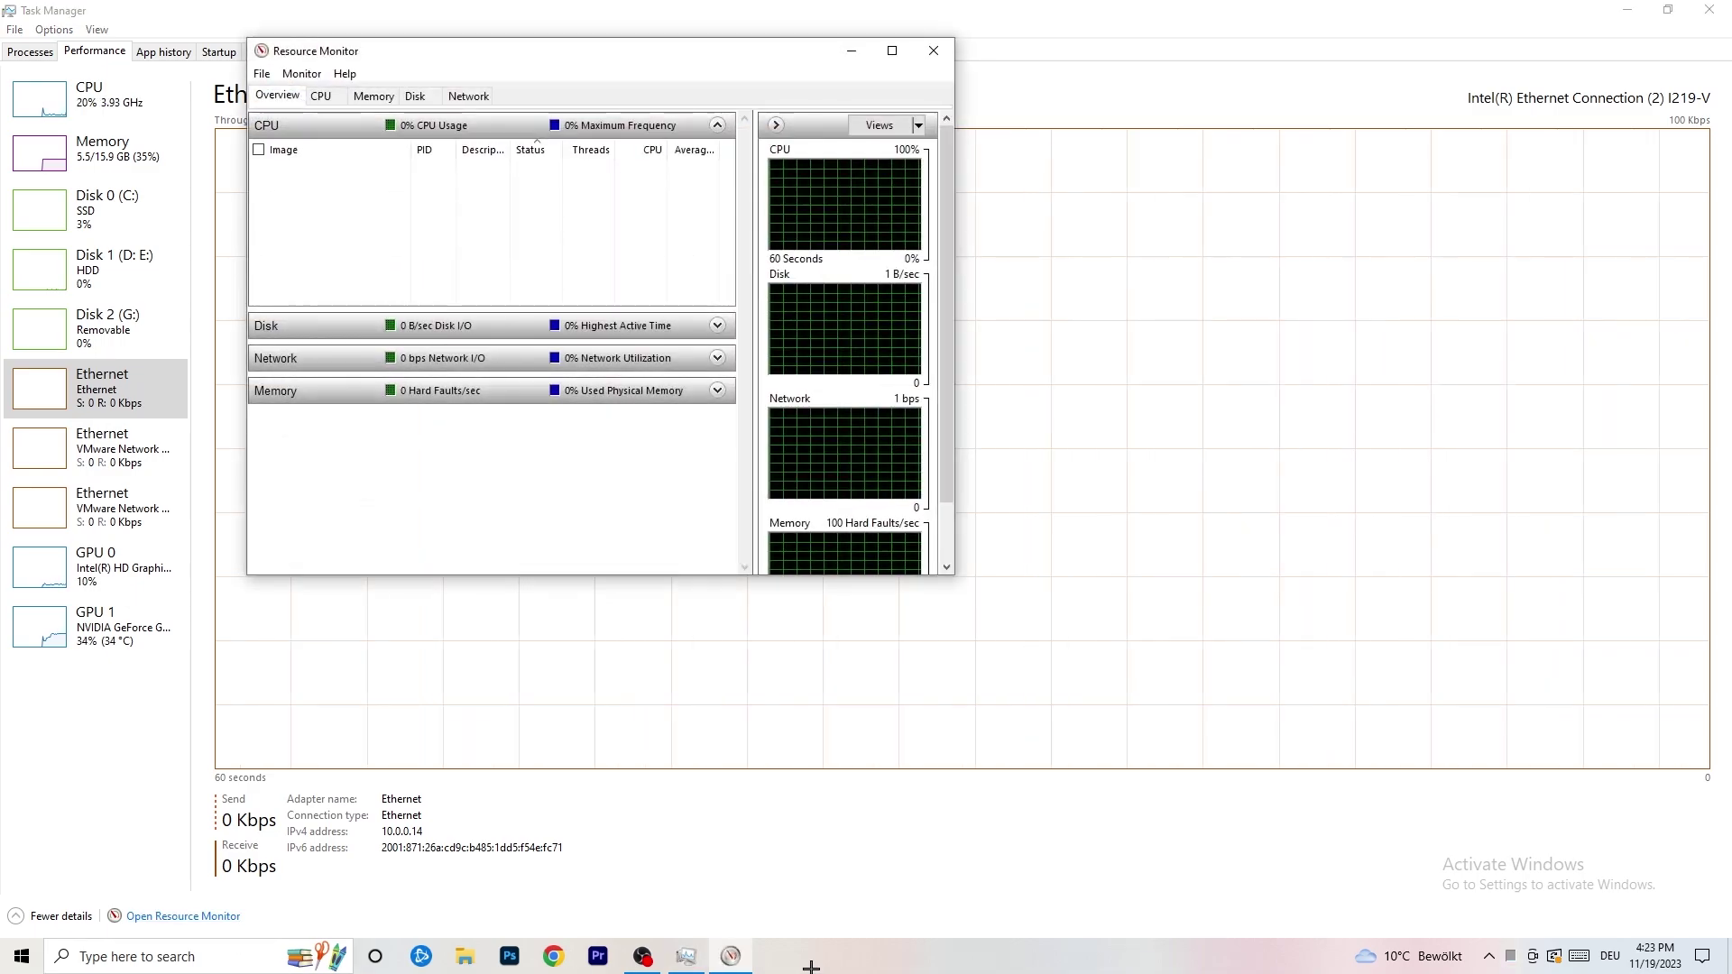
left_click(891, 51)
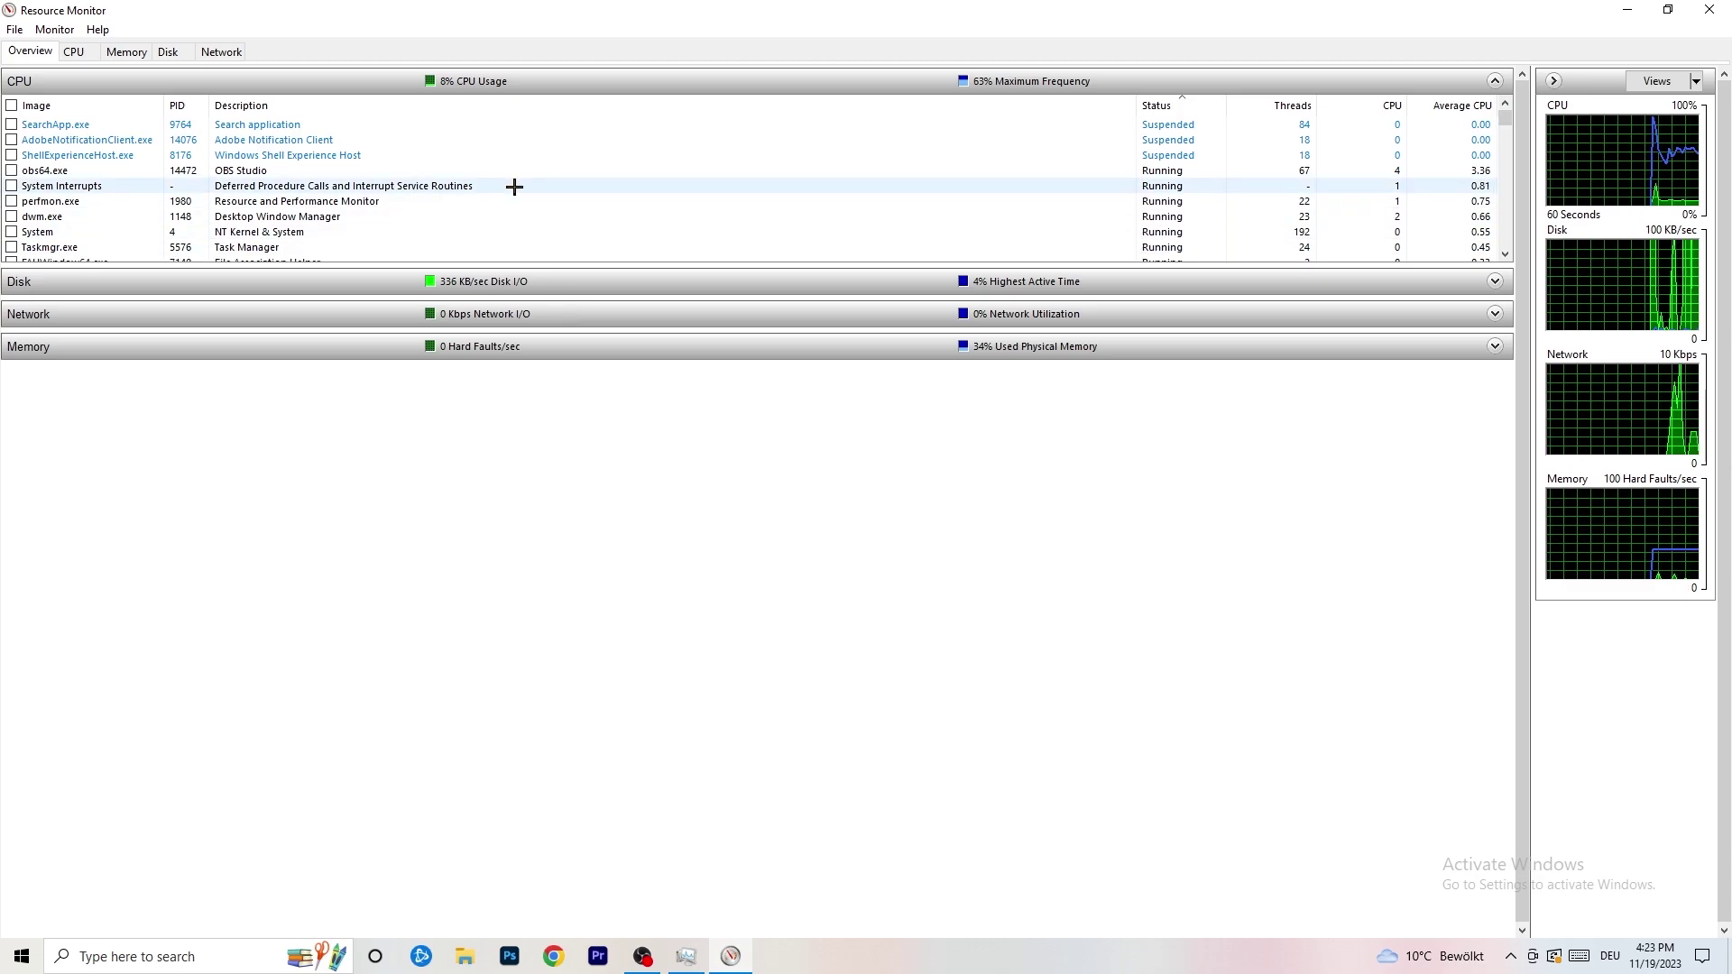
scroll(497, 188, "down", 5)
scroll(498, 188, "down", 10)
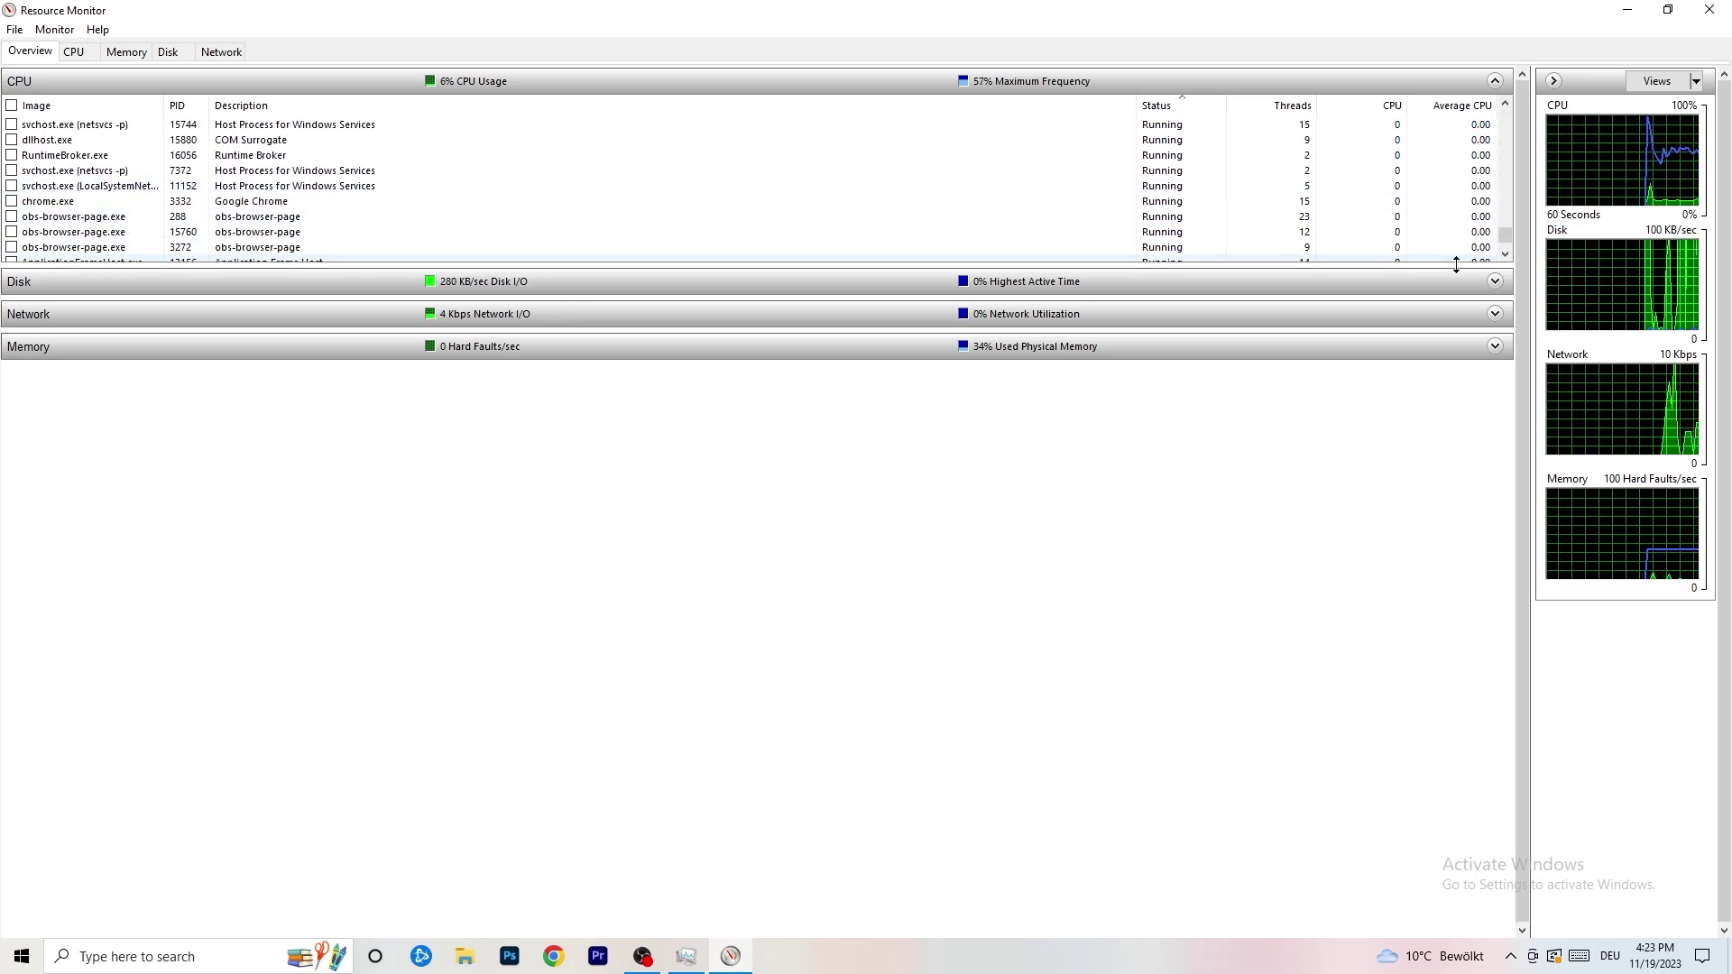
left_click_drag(1503, 233, 1492, 71)
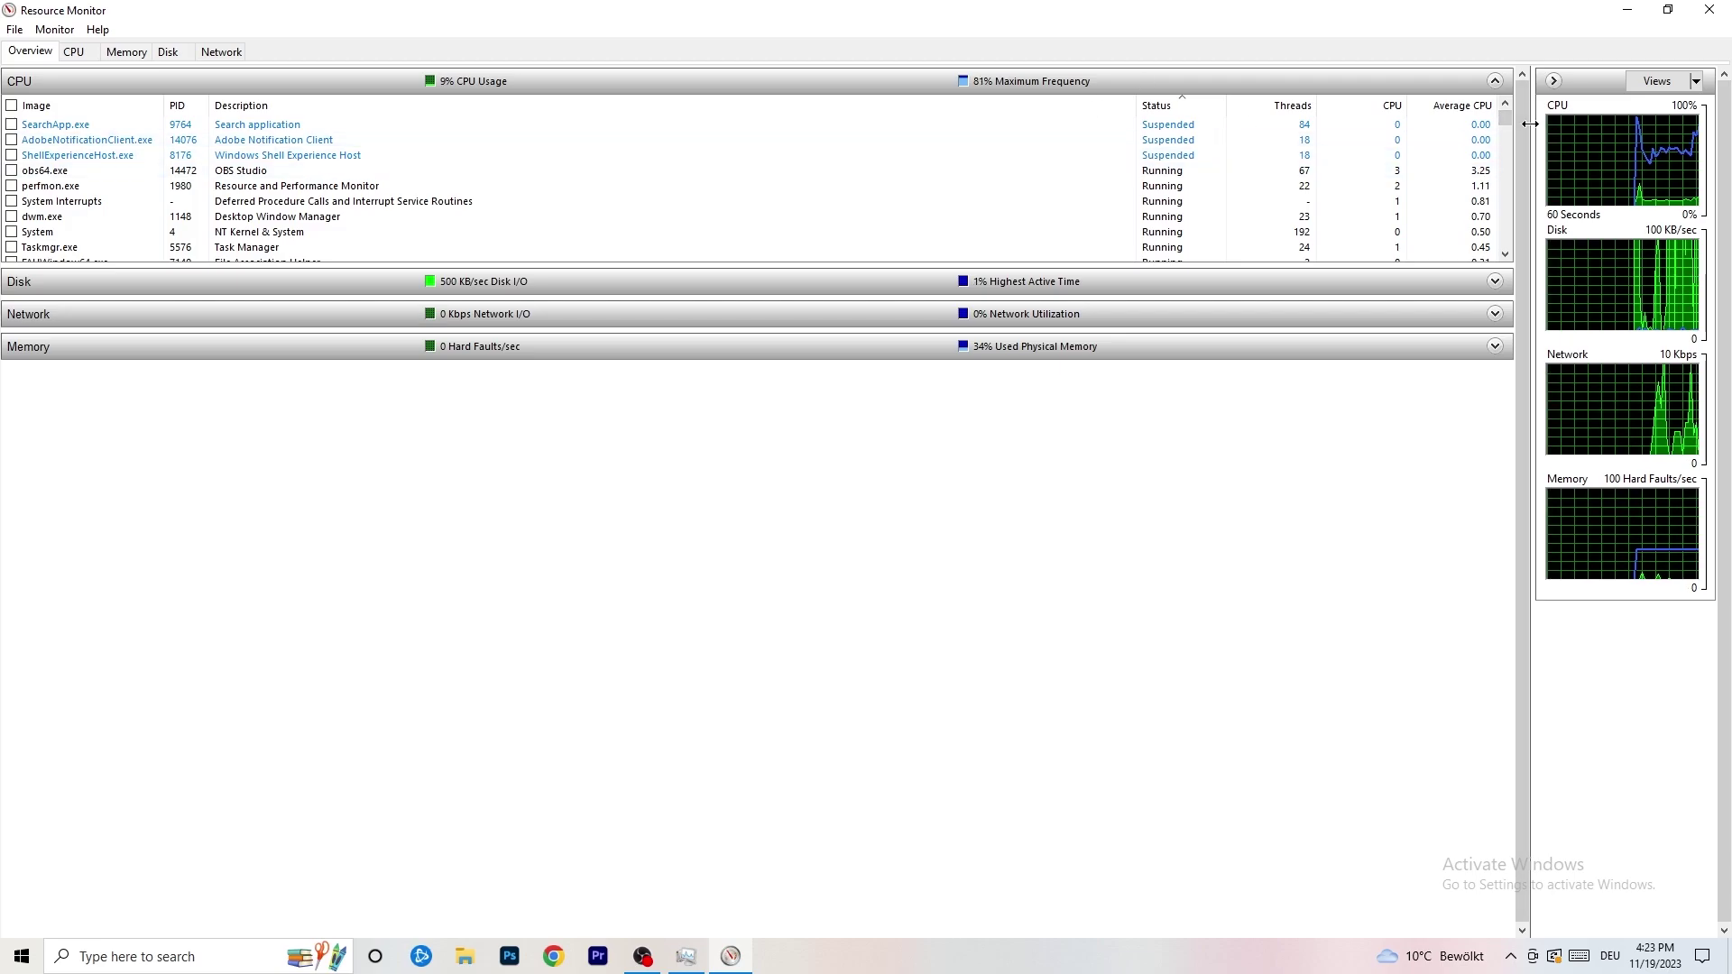
scroll(1508, 142, "down", 5)
scroll(1504, 181, "up", 5)
scroll(1263, 213, "down", 10)
scroll(1264, 197, "down", 4)
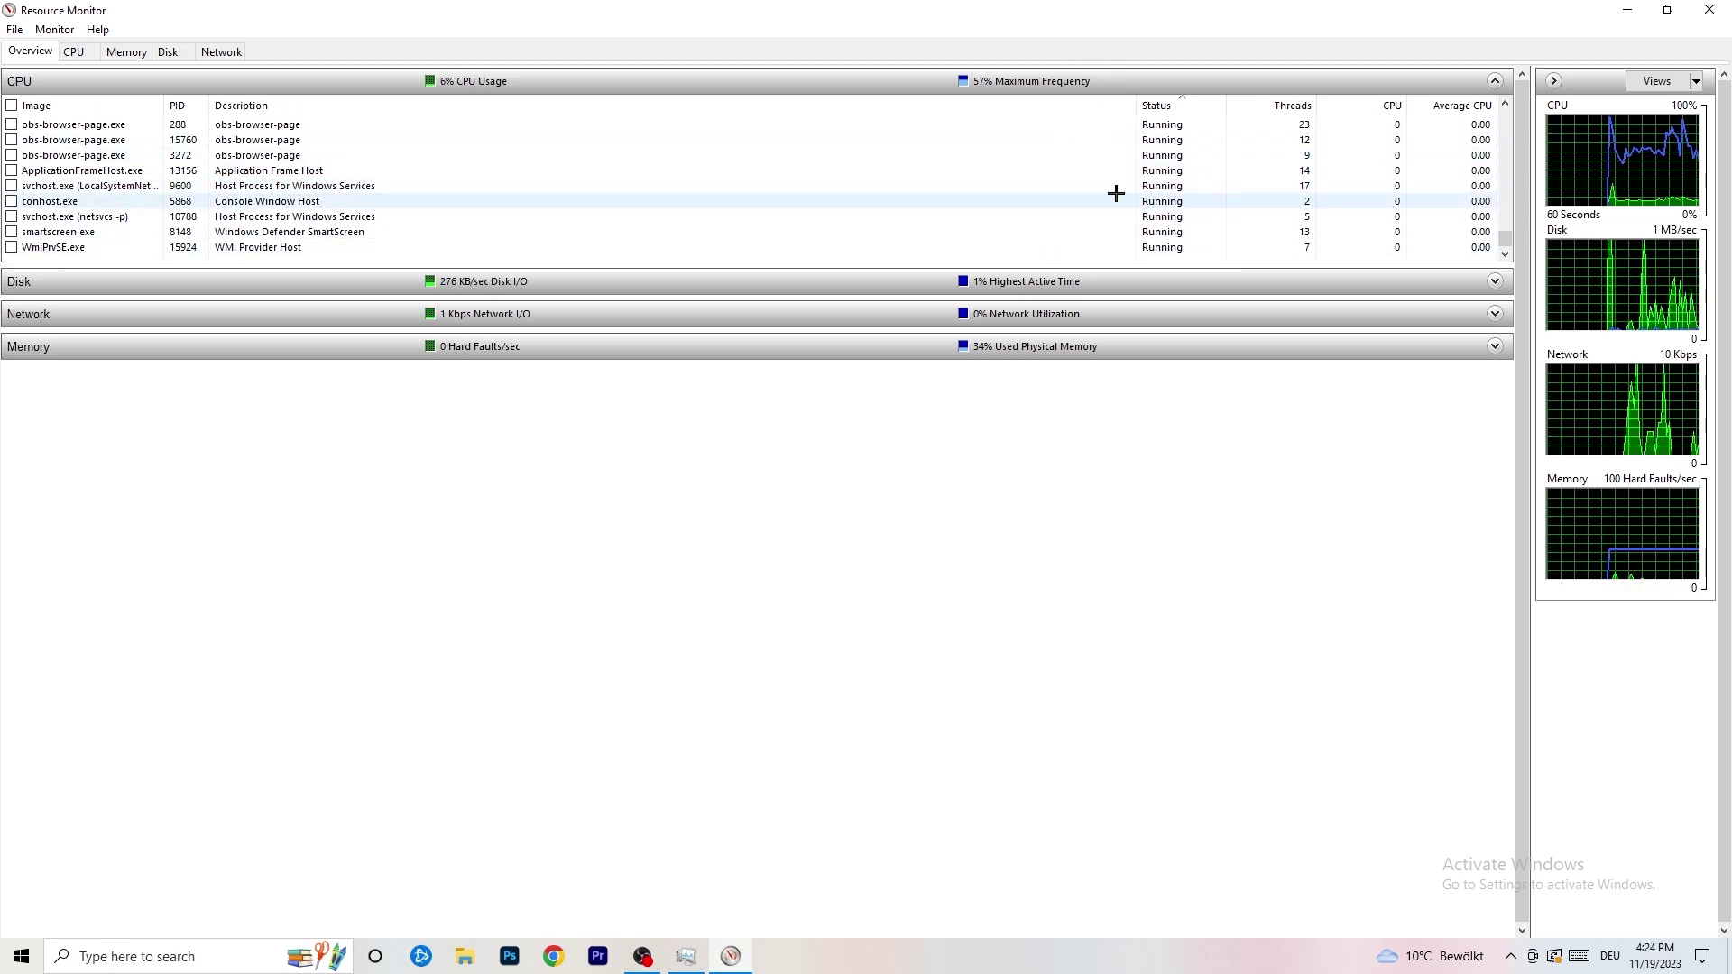
Inspect conhost.exe's actions and the Network tab, then close Resource Monitor and Task Manager.
right_click(1028, 201)
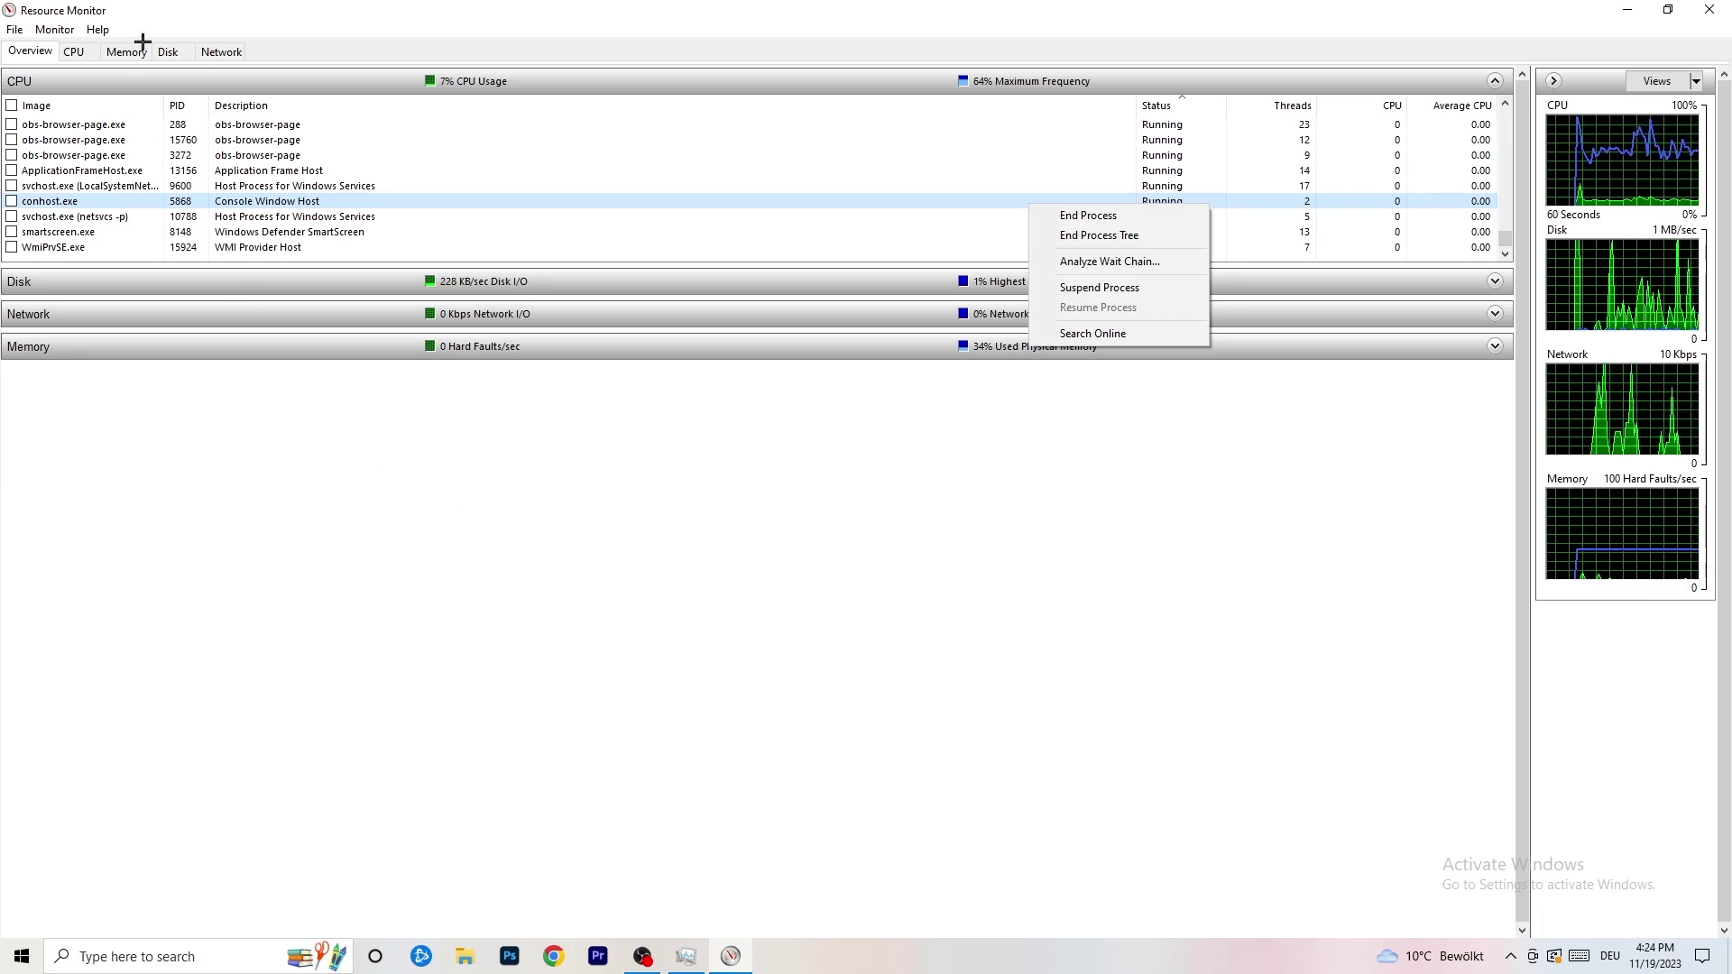
left_click(228, 53)
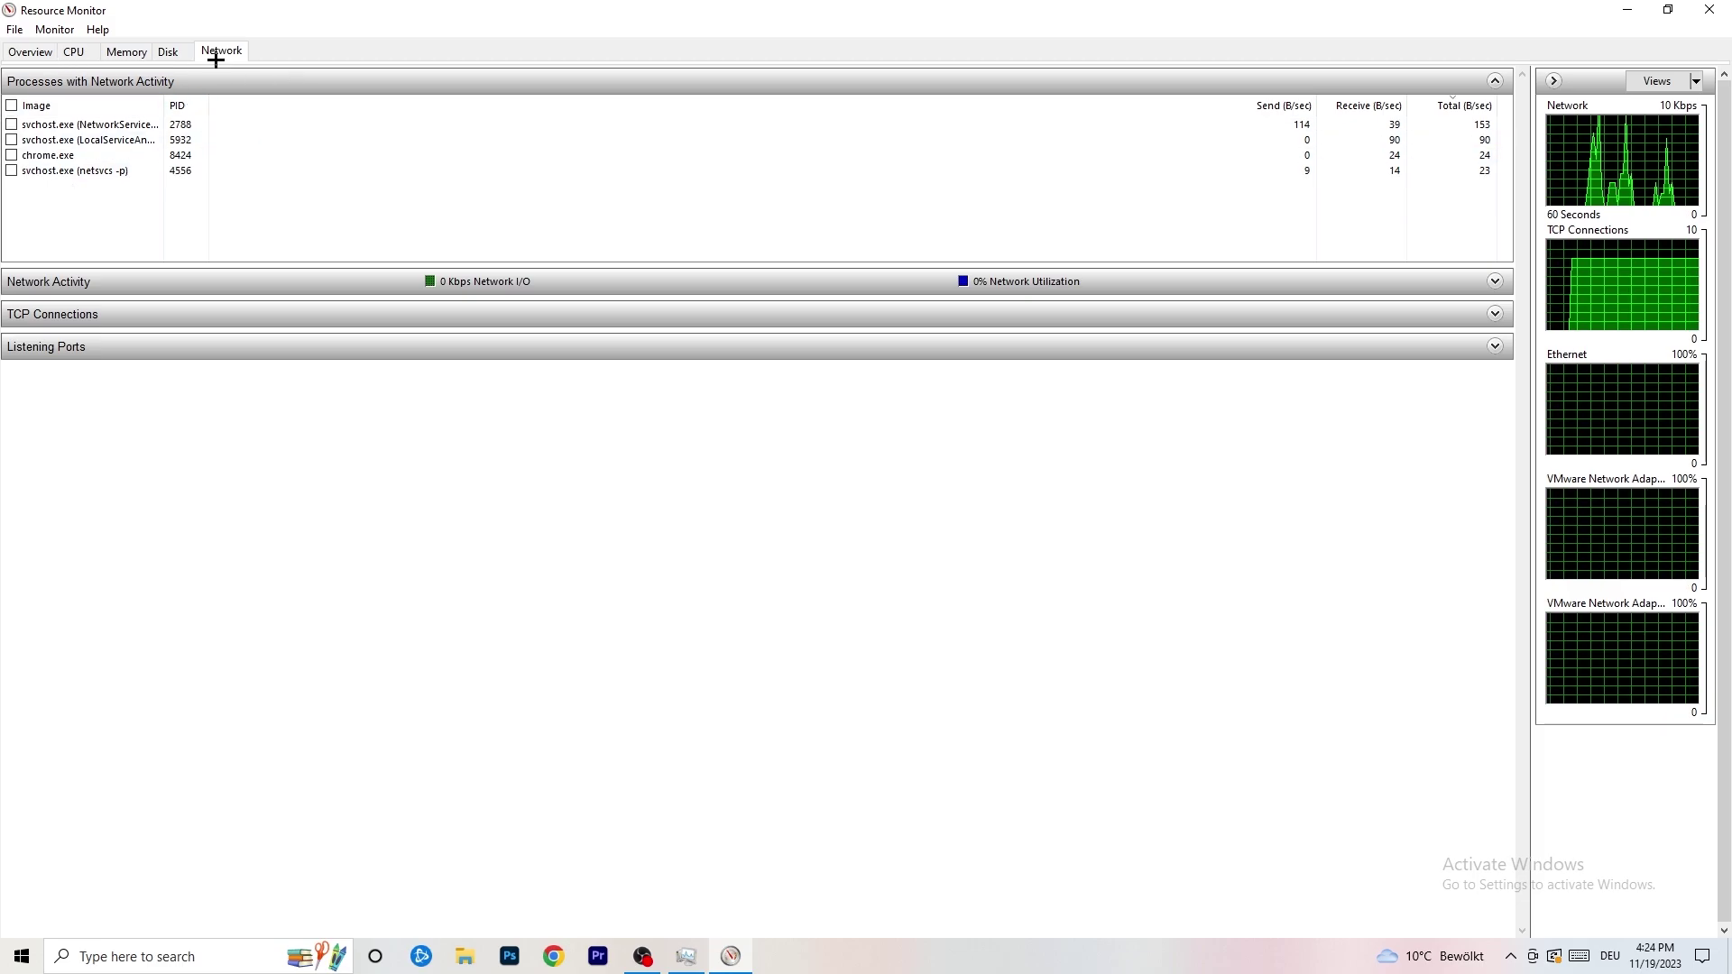
left_click(30, 51)
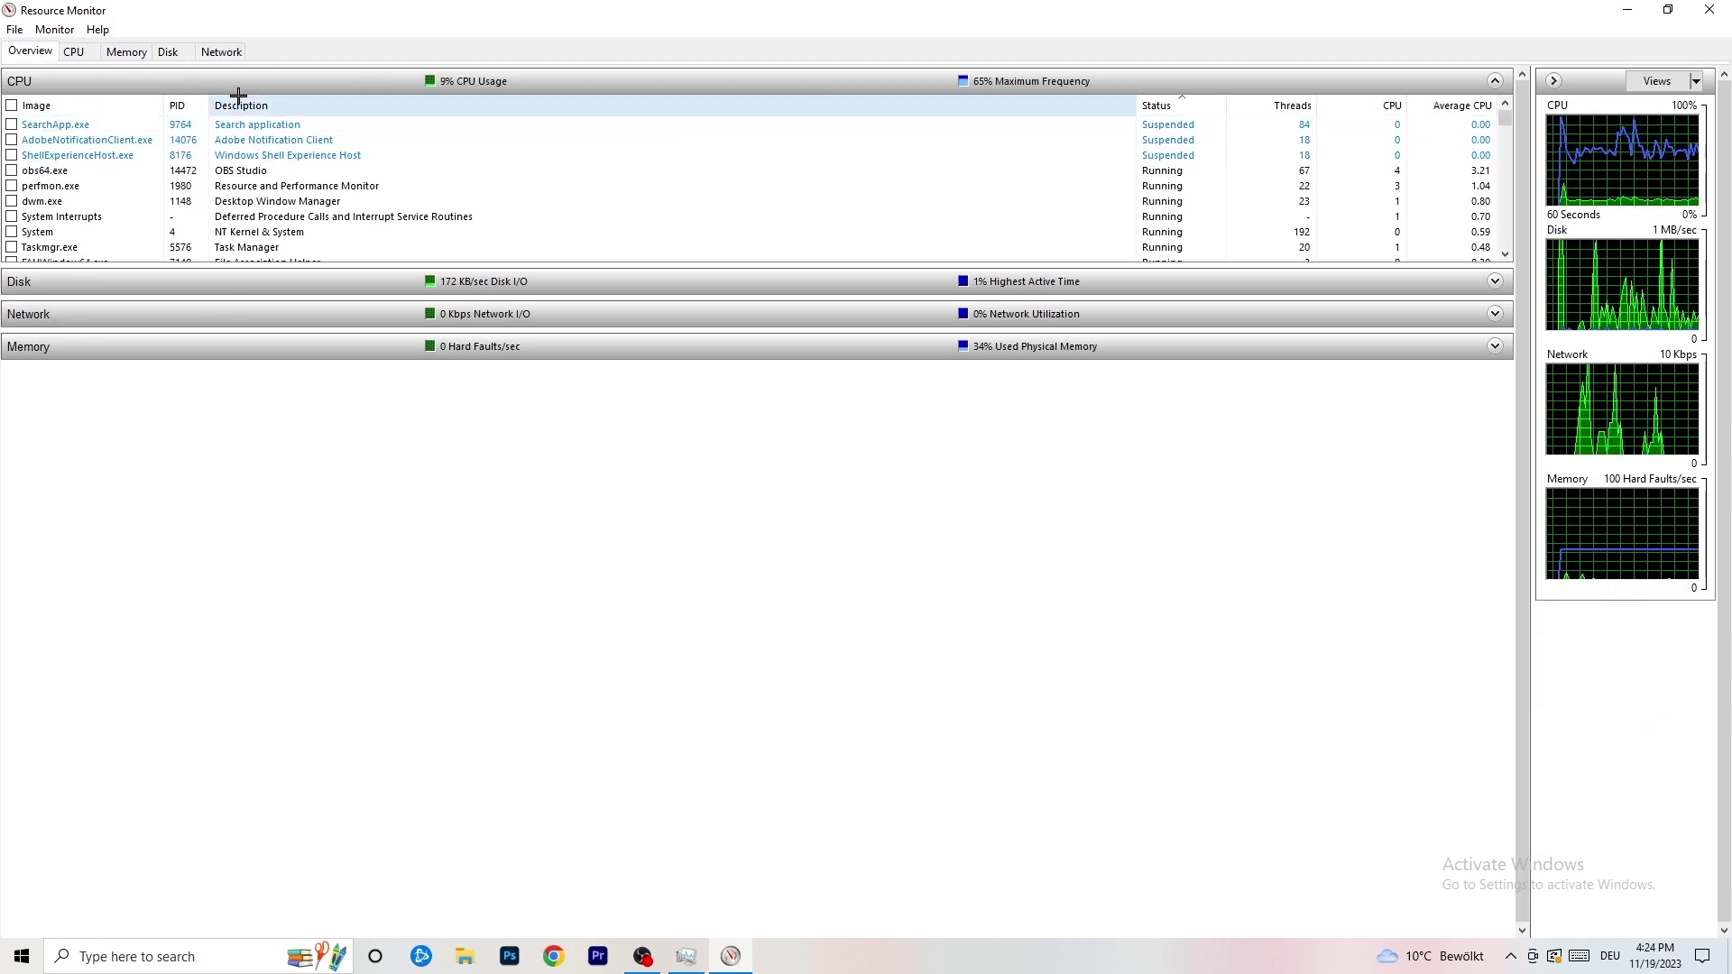
left_click(221, 52)
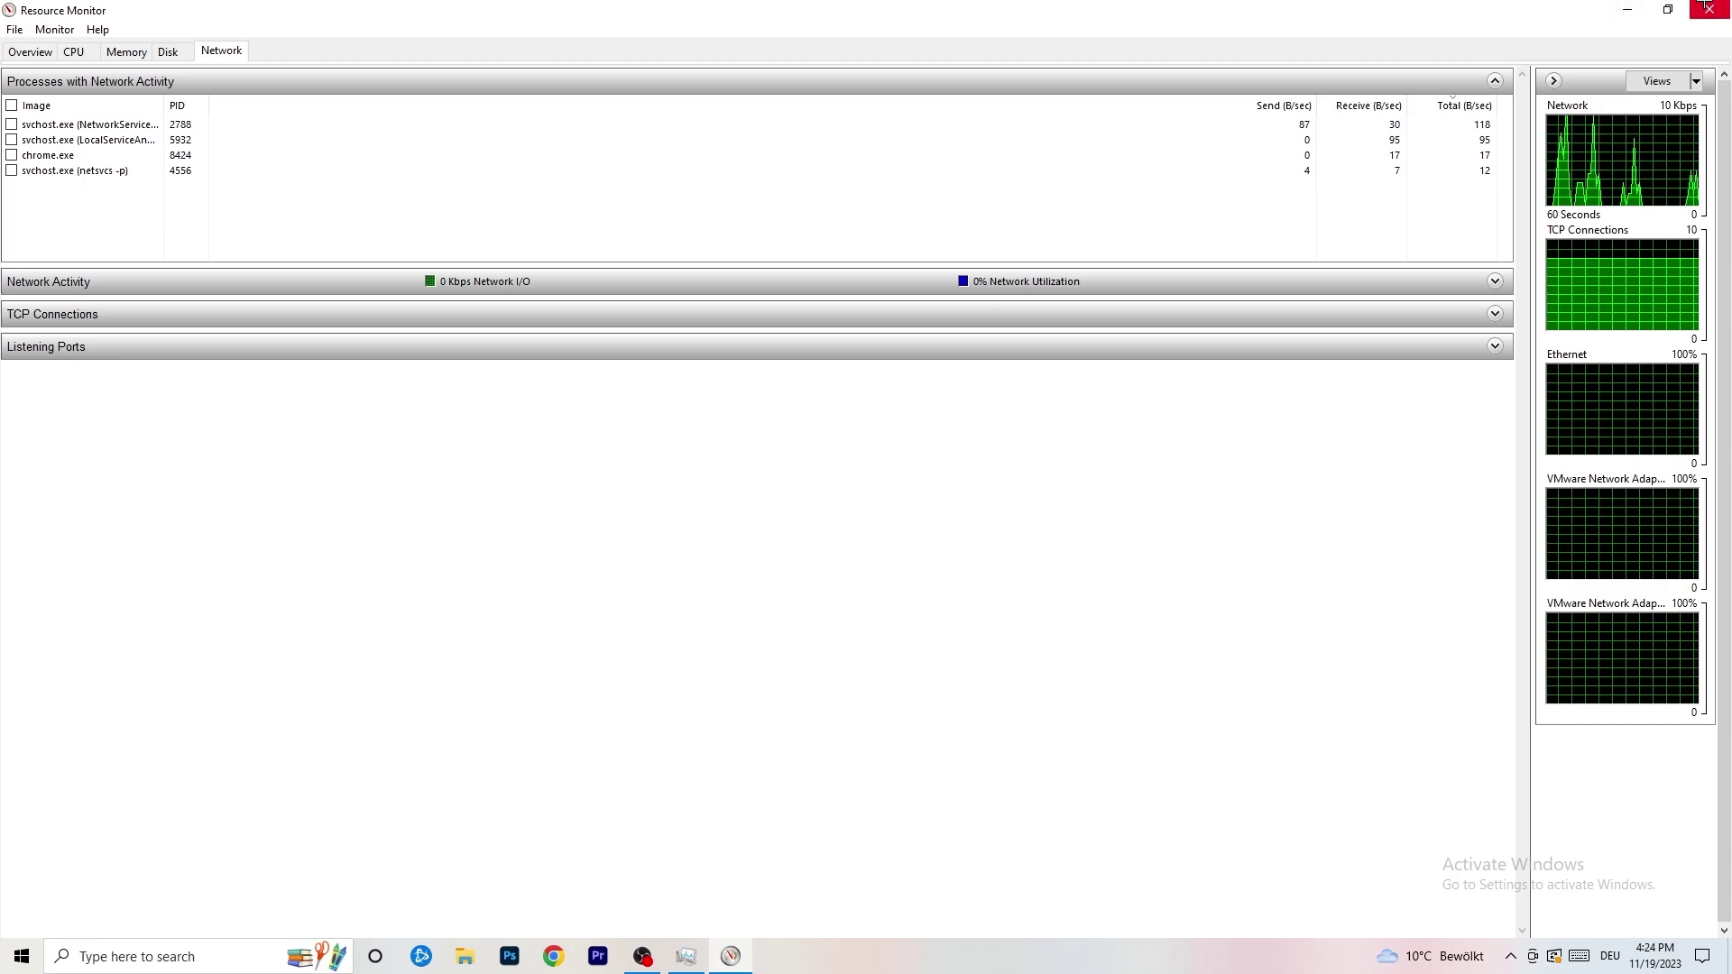
left_click(1708, 7)
left_click(1709, 9)
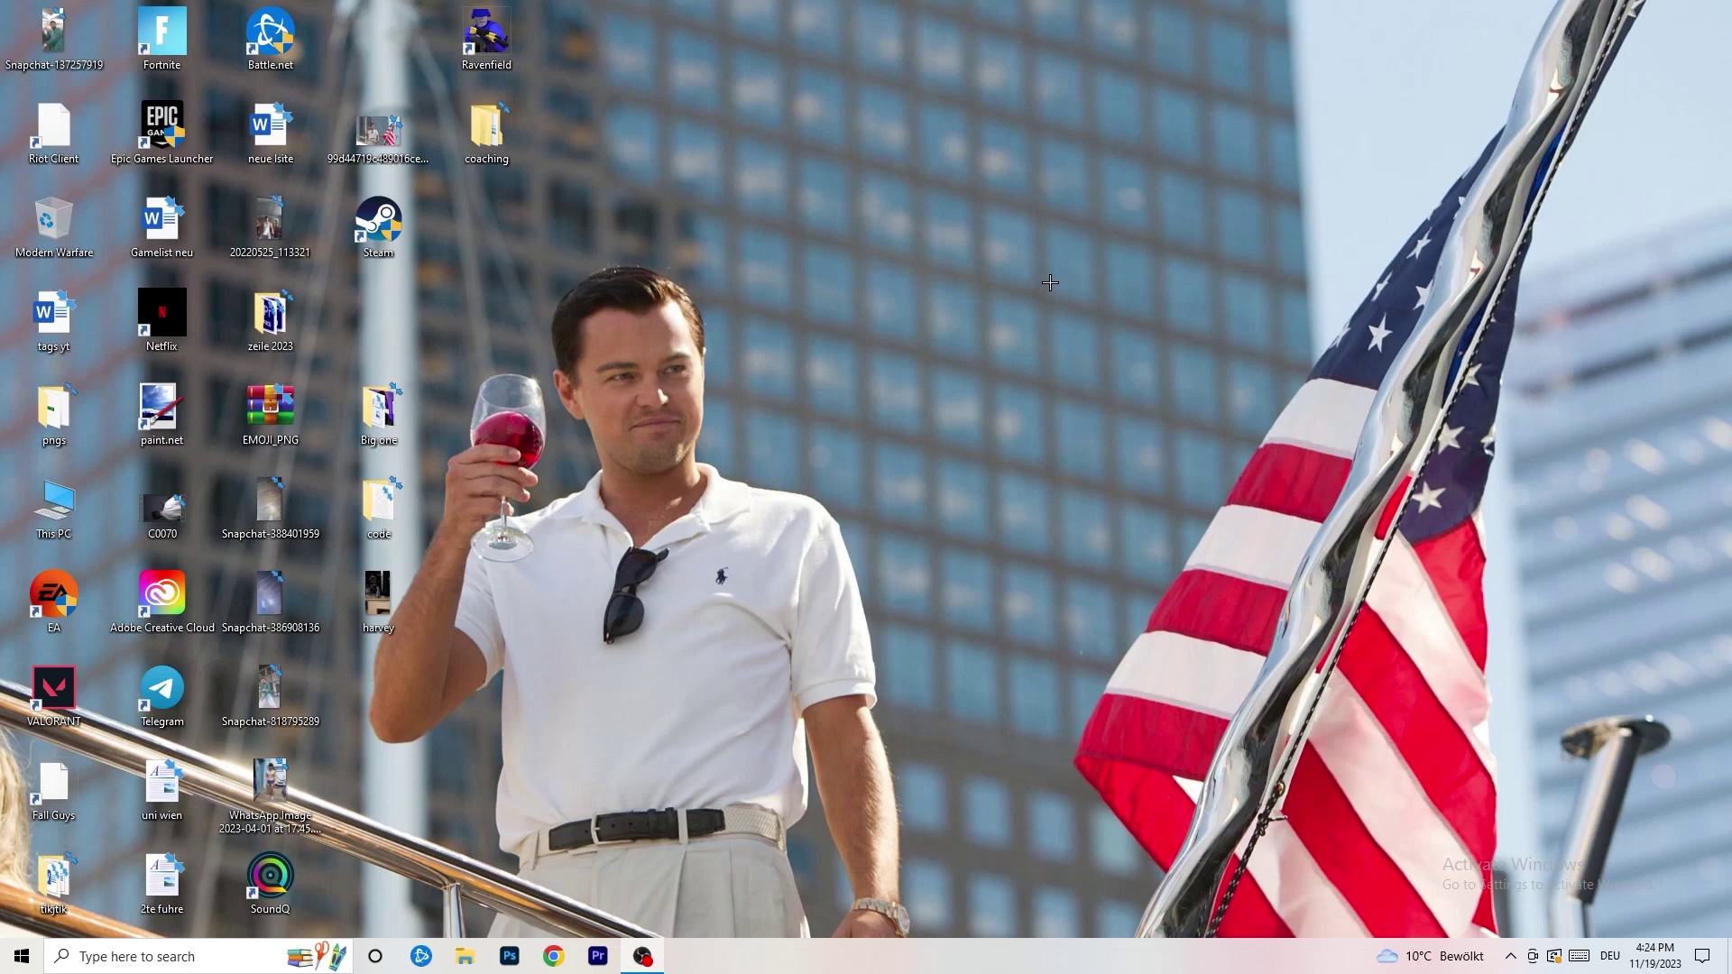
Open the Network & Internet status page in Windows Settings.
key("super")
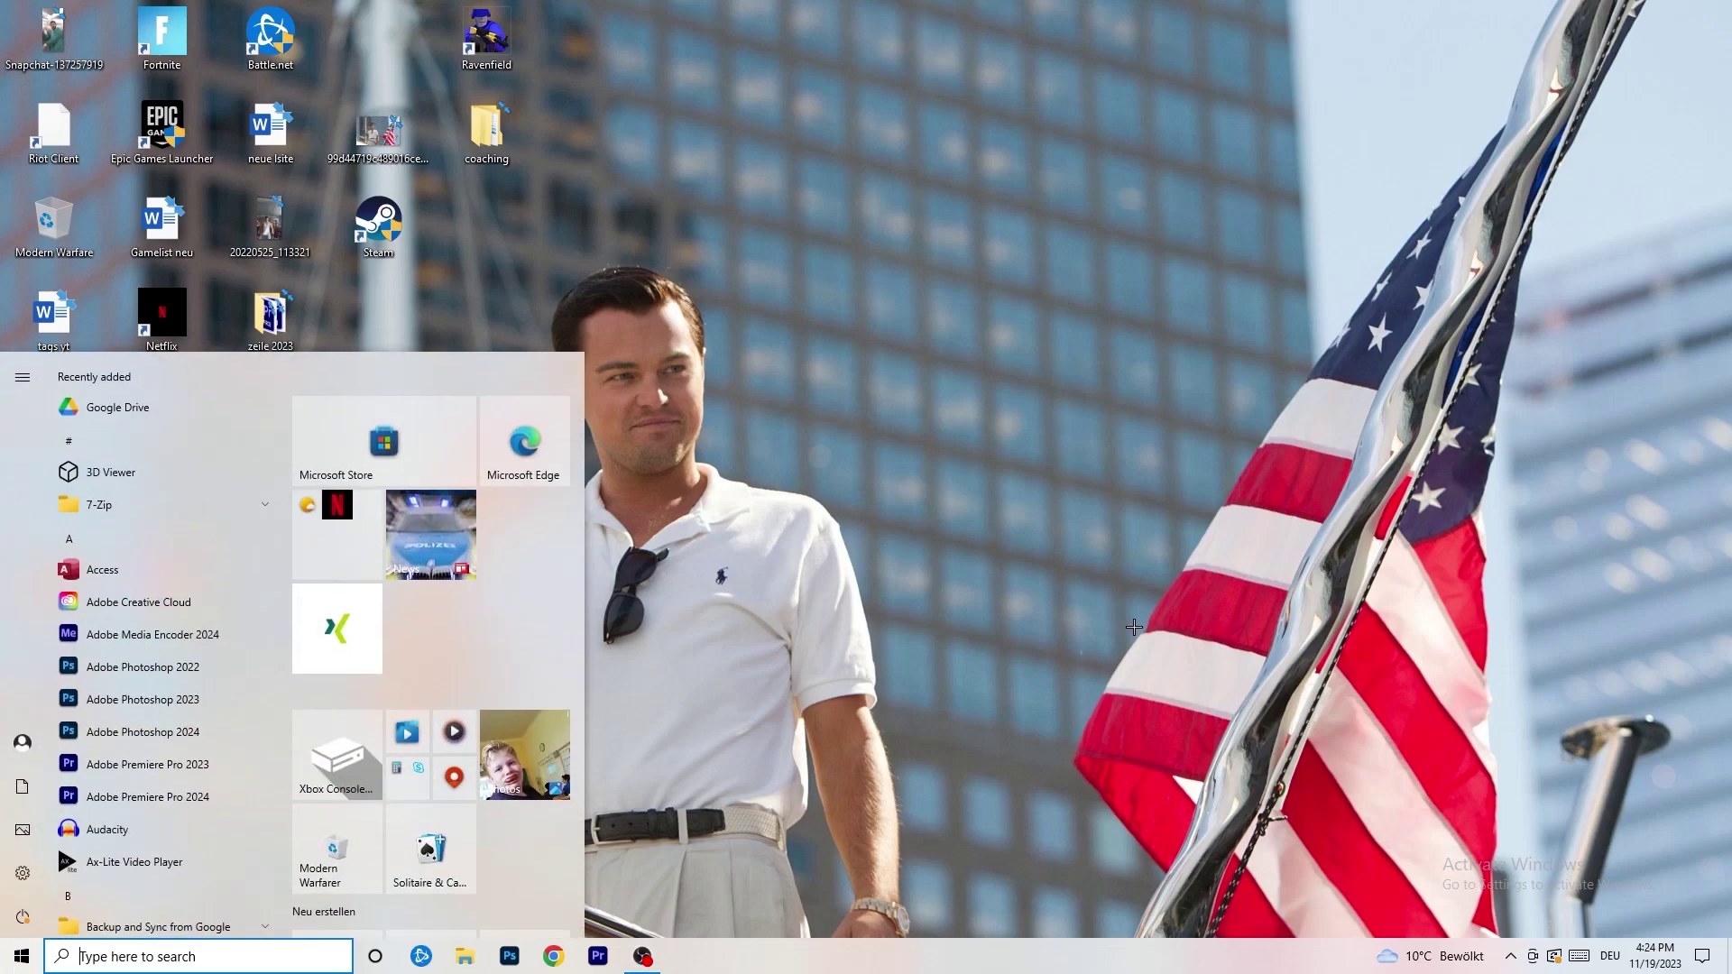
left_click(23, 872)
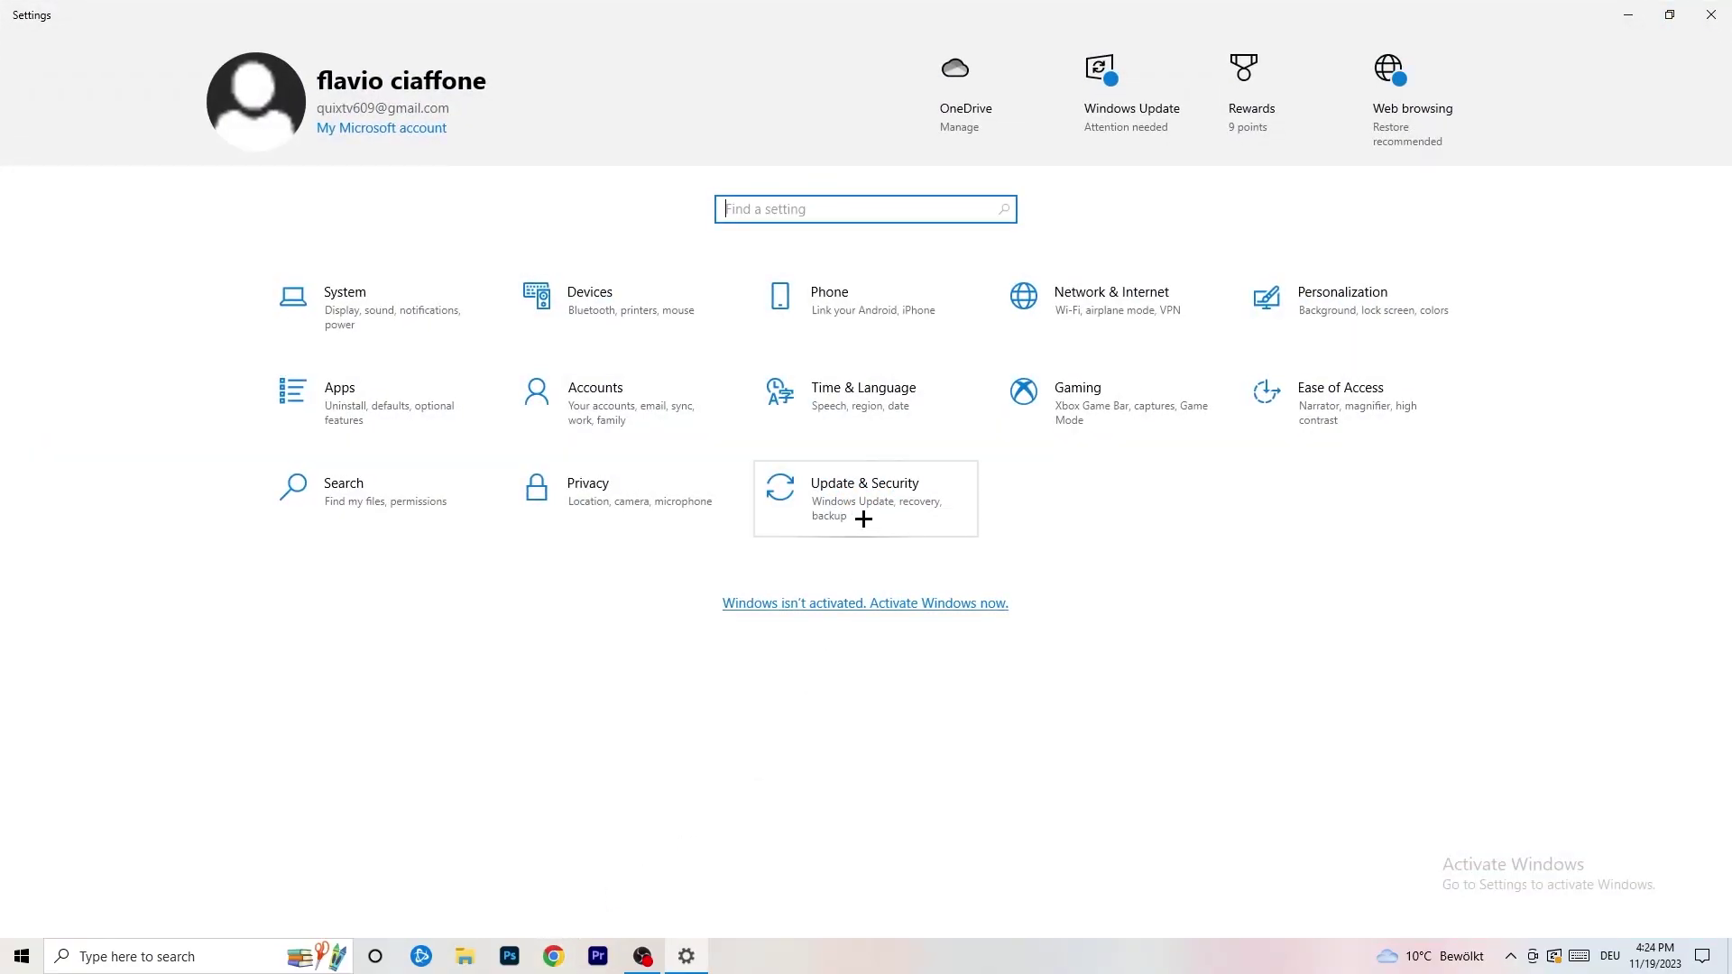
left_click(1145, 303)
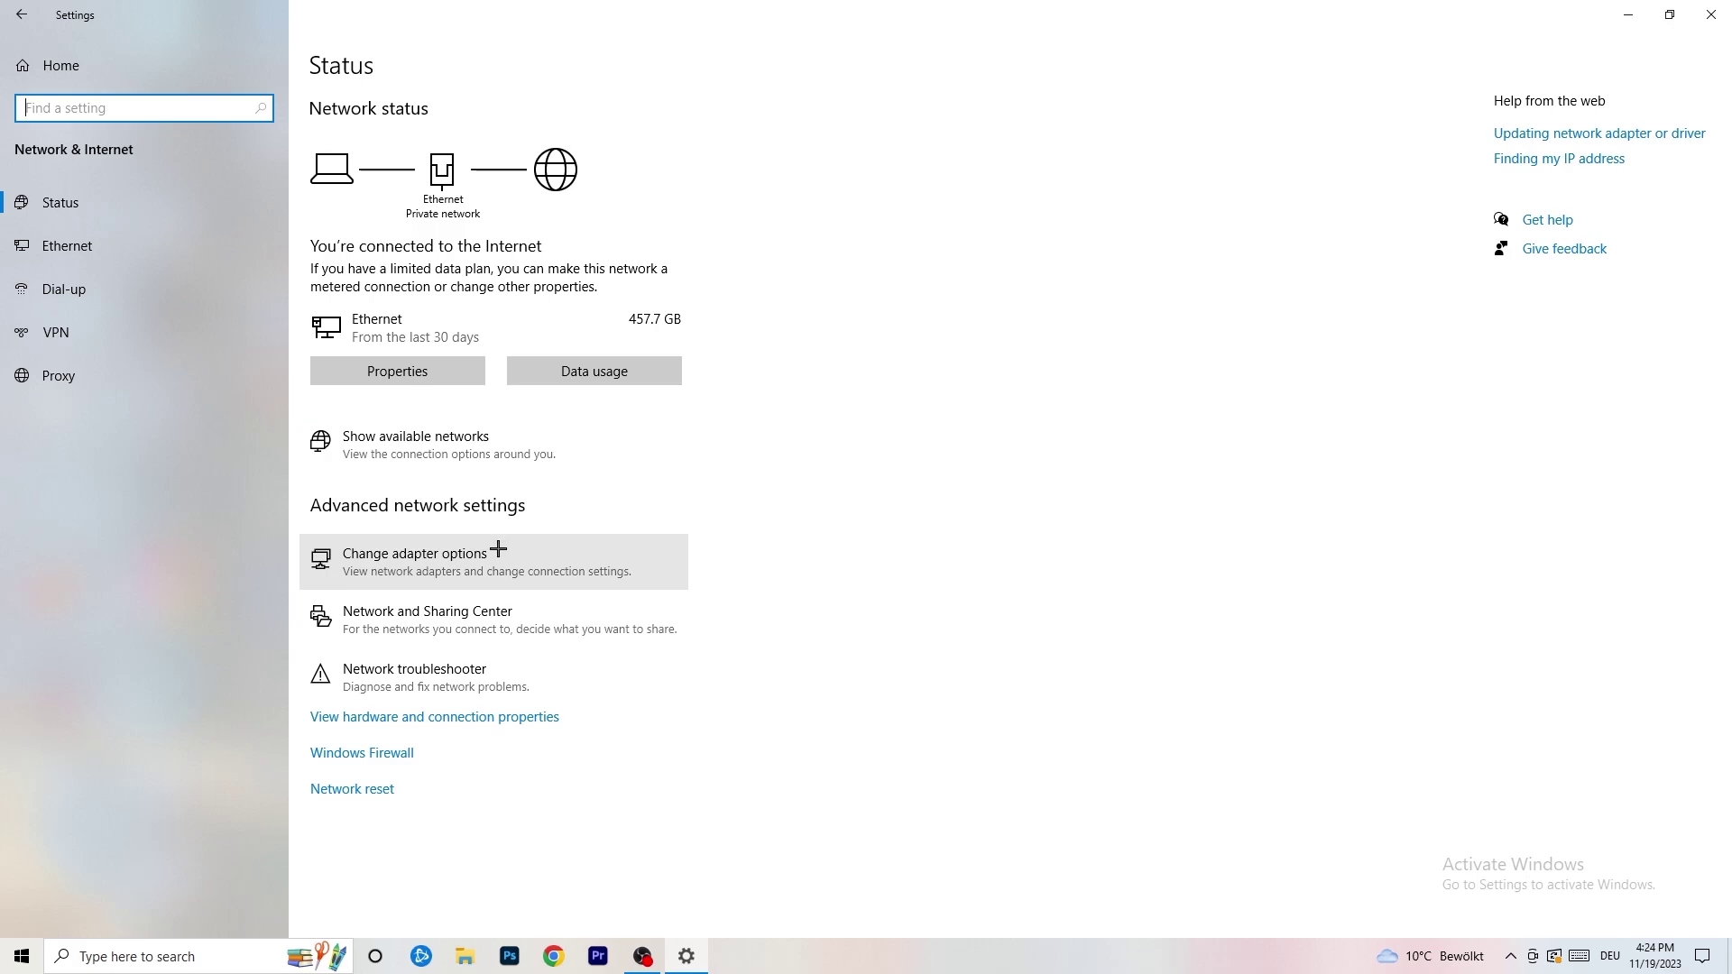
Run the Network troubleshooter on All network adapters, then open Network Connections maximized.
left_click(449, 683)
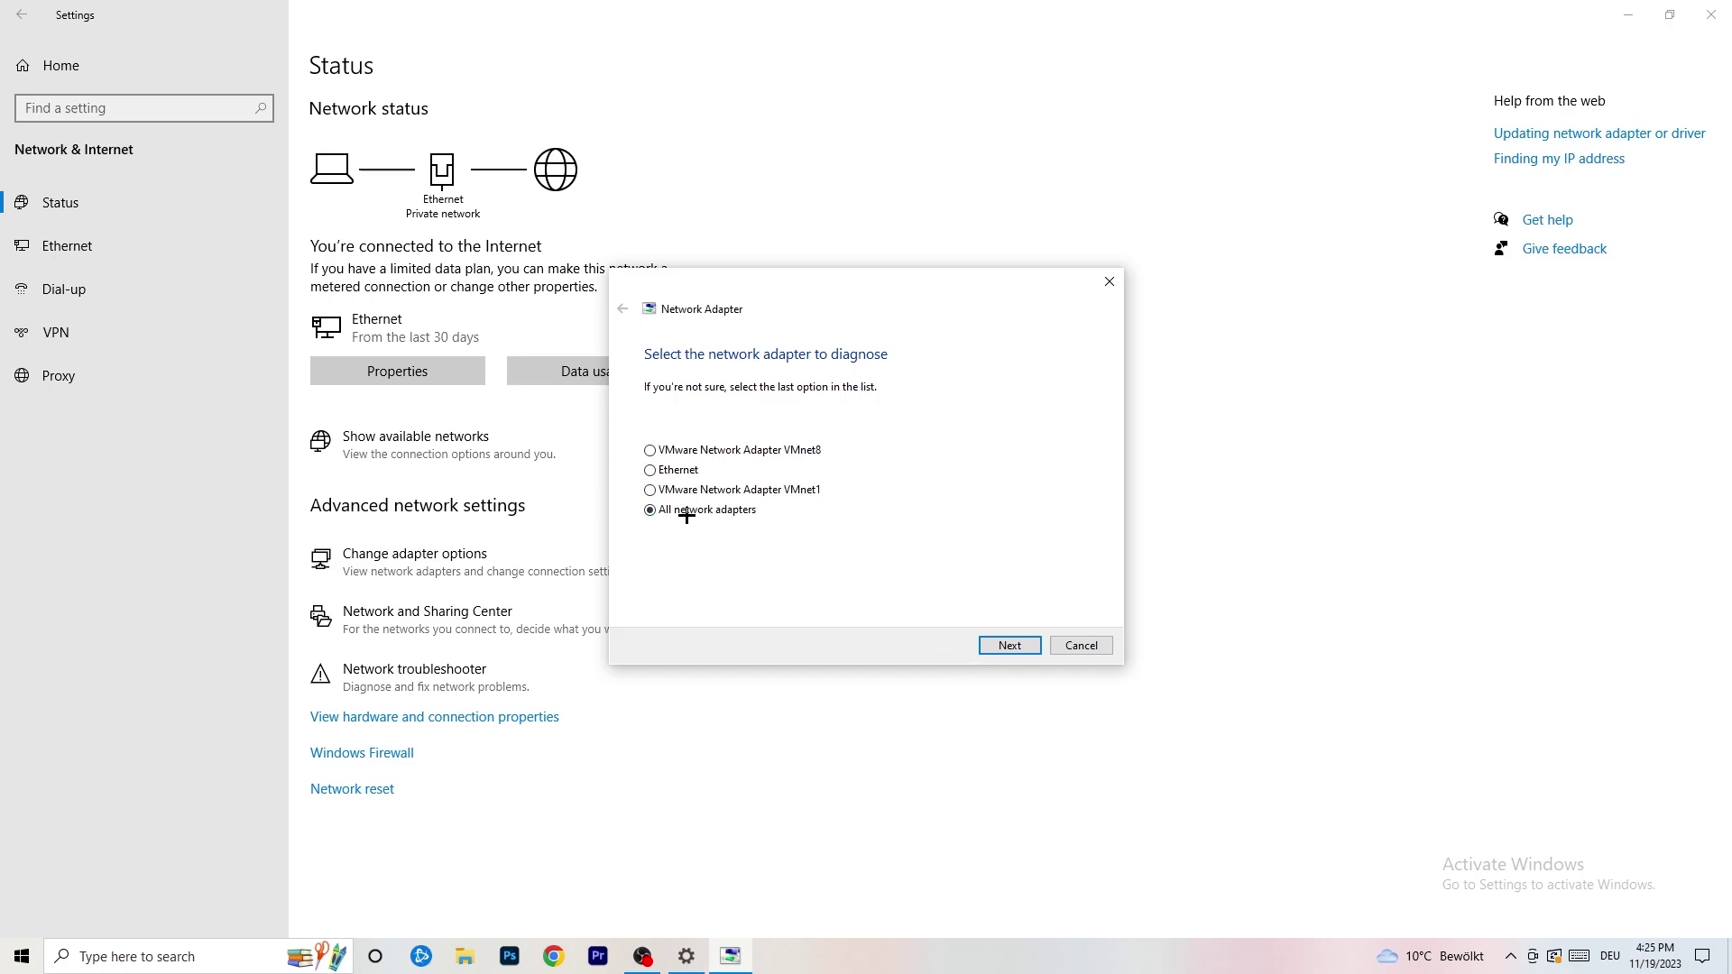
left_click(1006, 647)
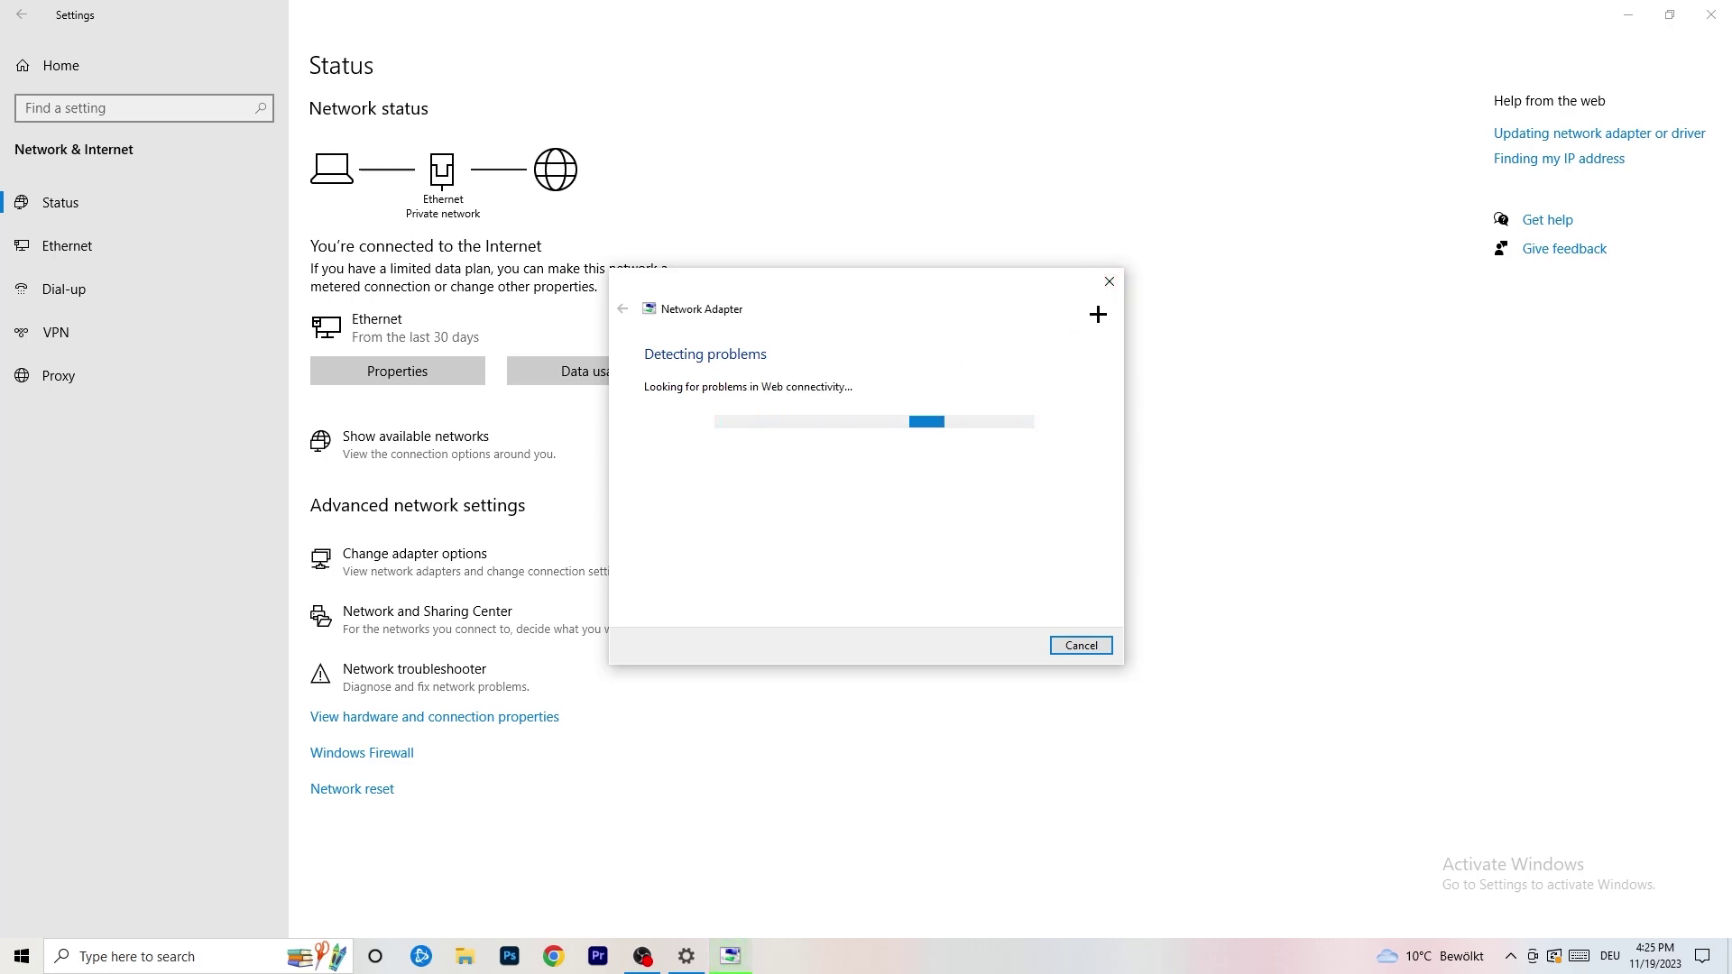
left_click(1109, 281)
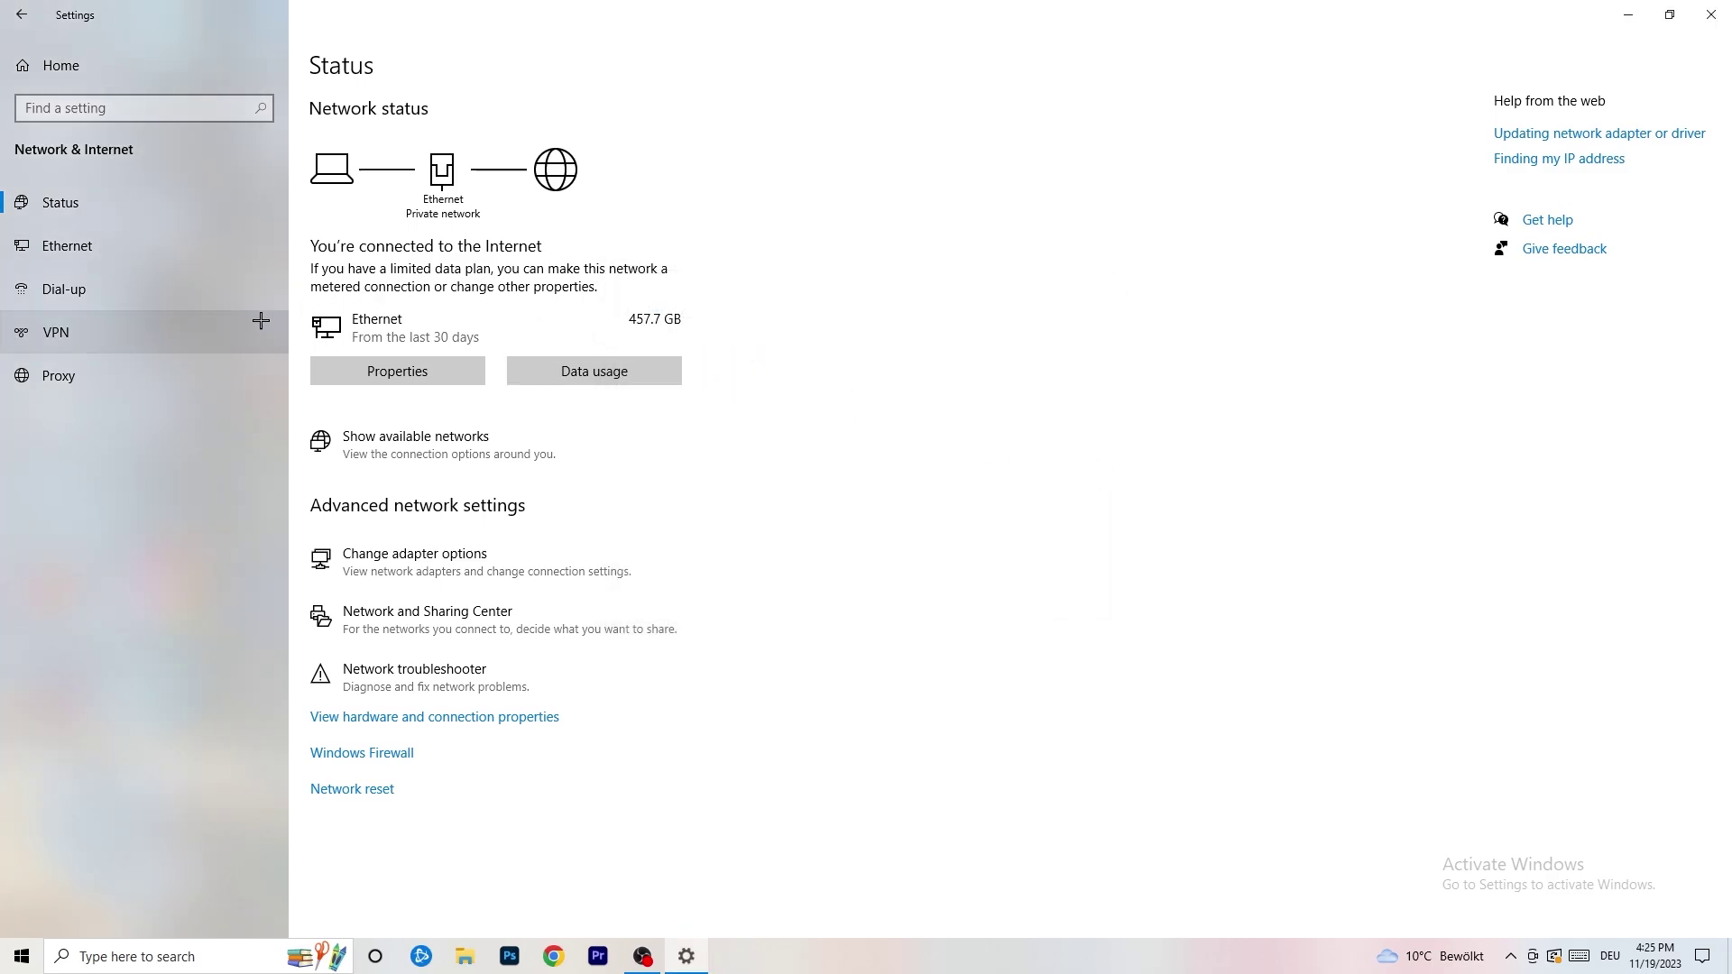
left_click(451, 566)
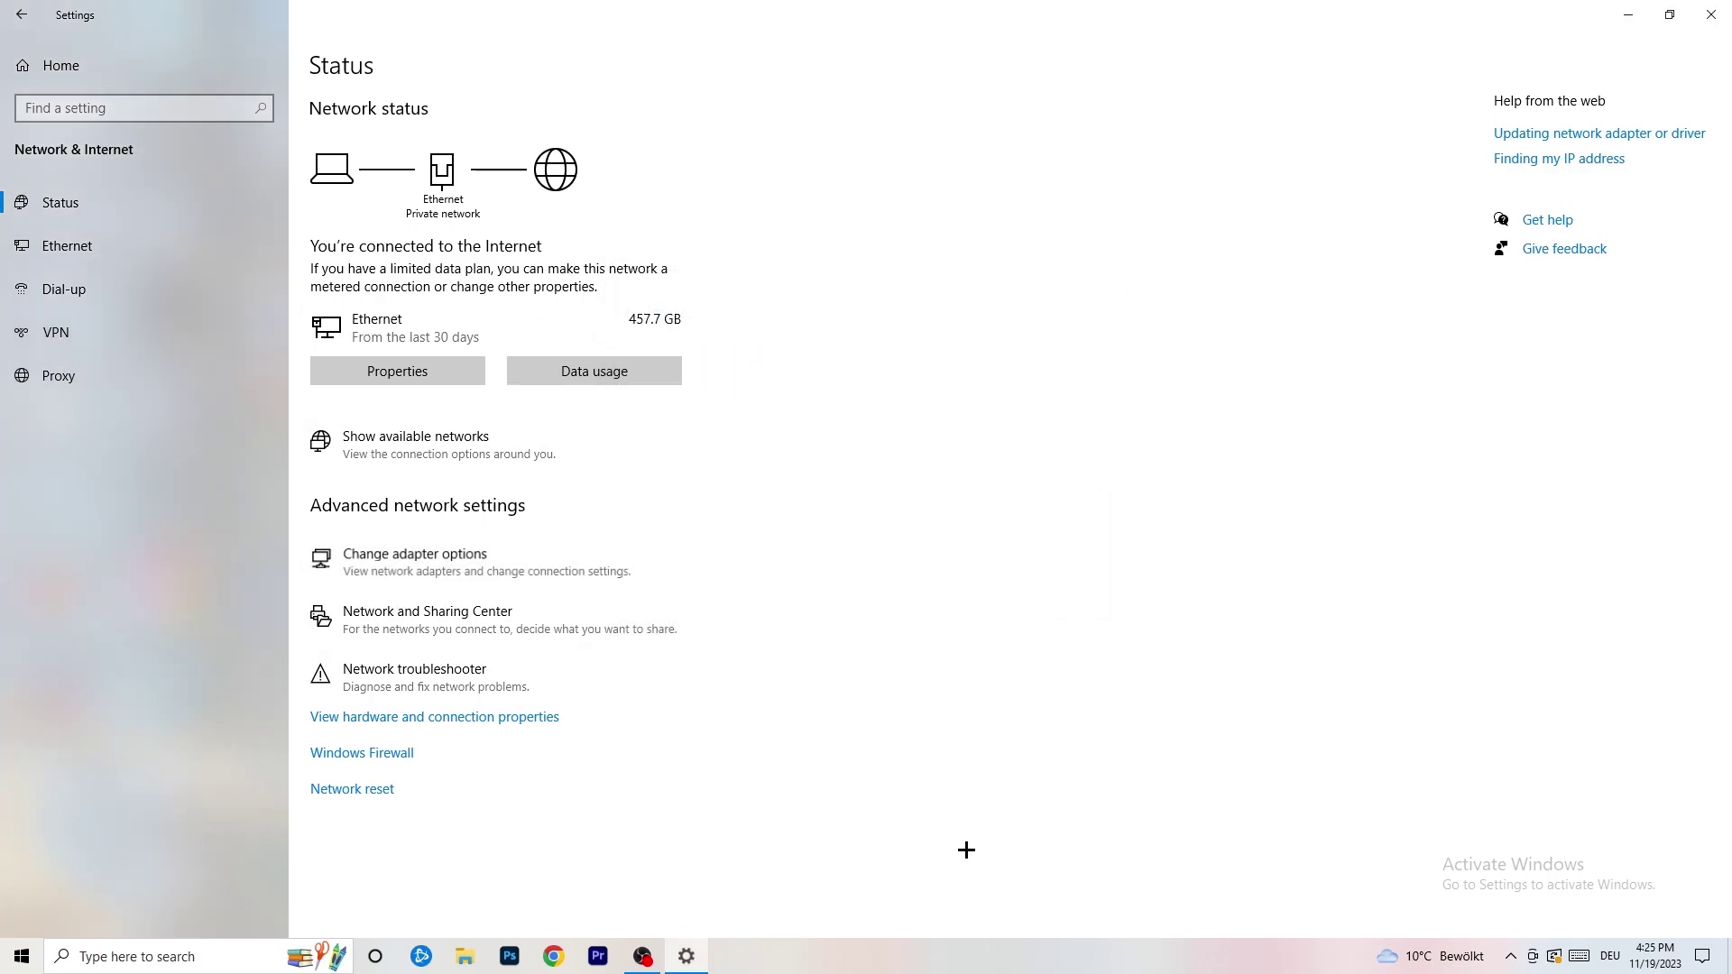
left_click(1268, 145)
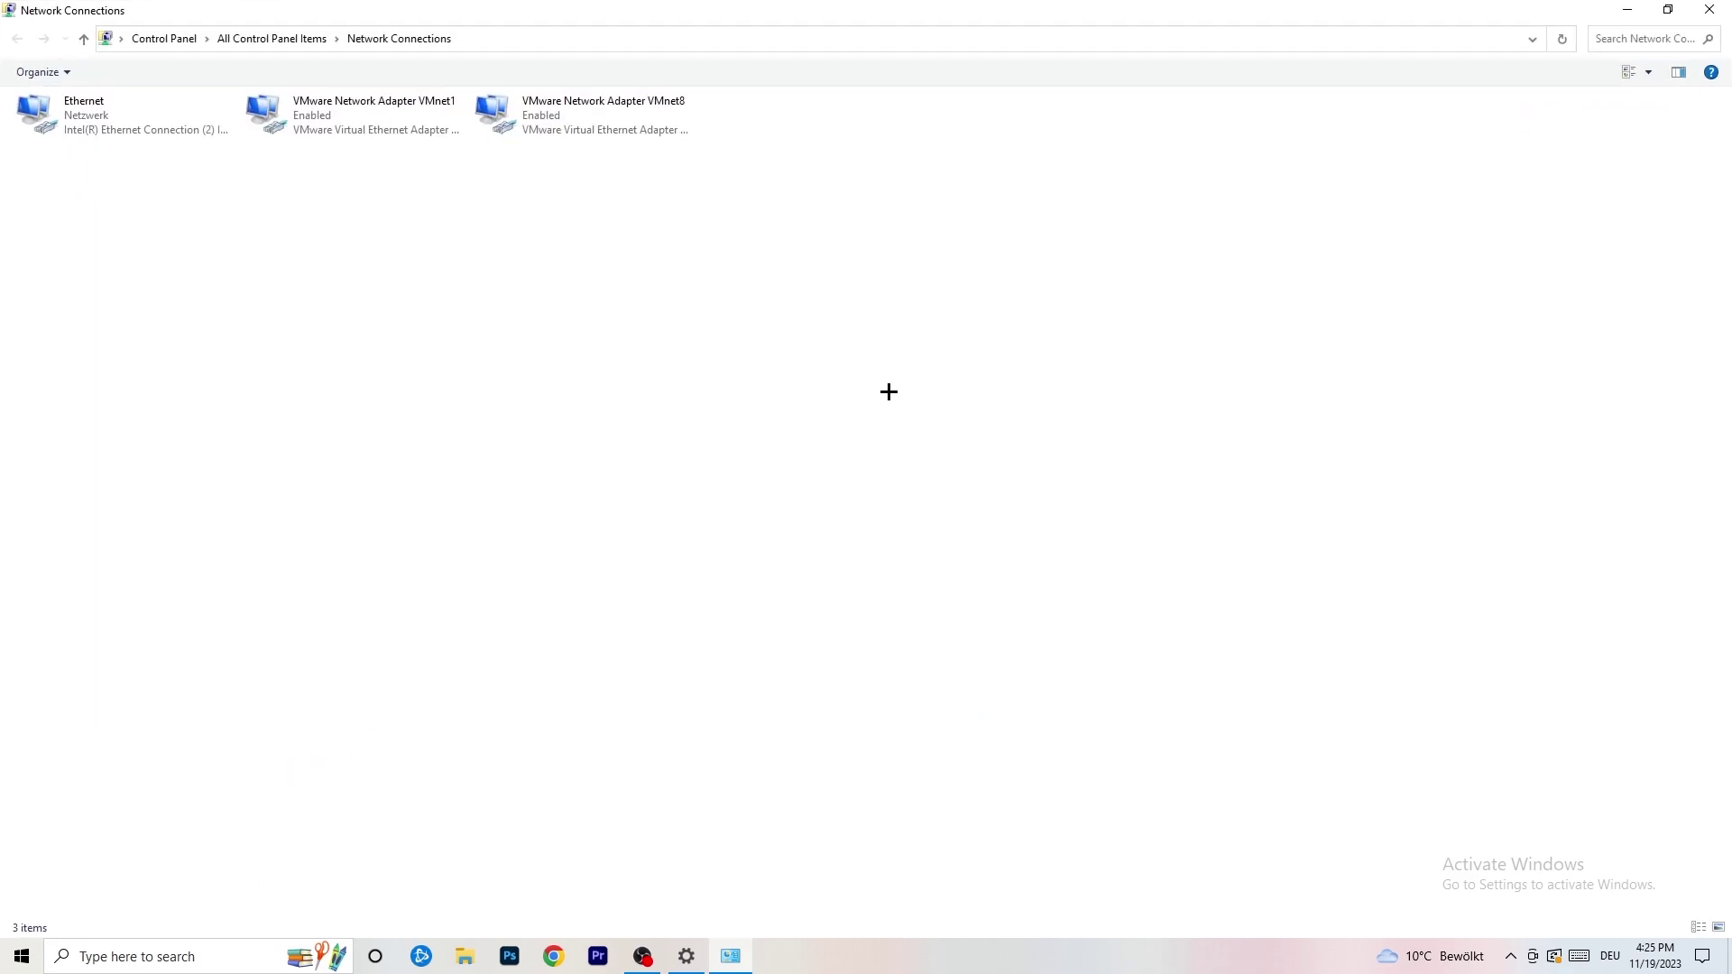
Disable and re-enable the Ethernet adapter, then close Network Connections.
left_click(123, 115)
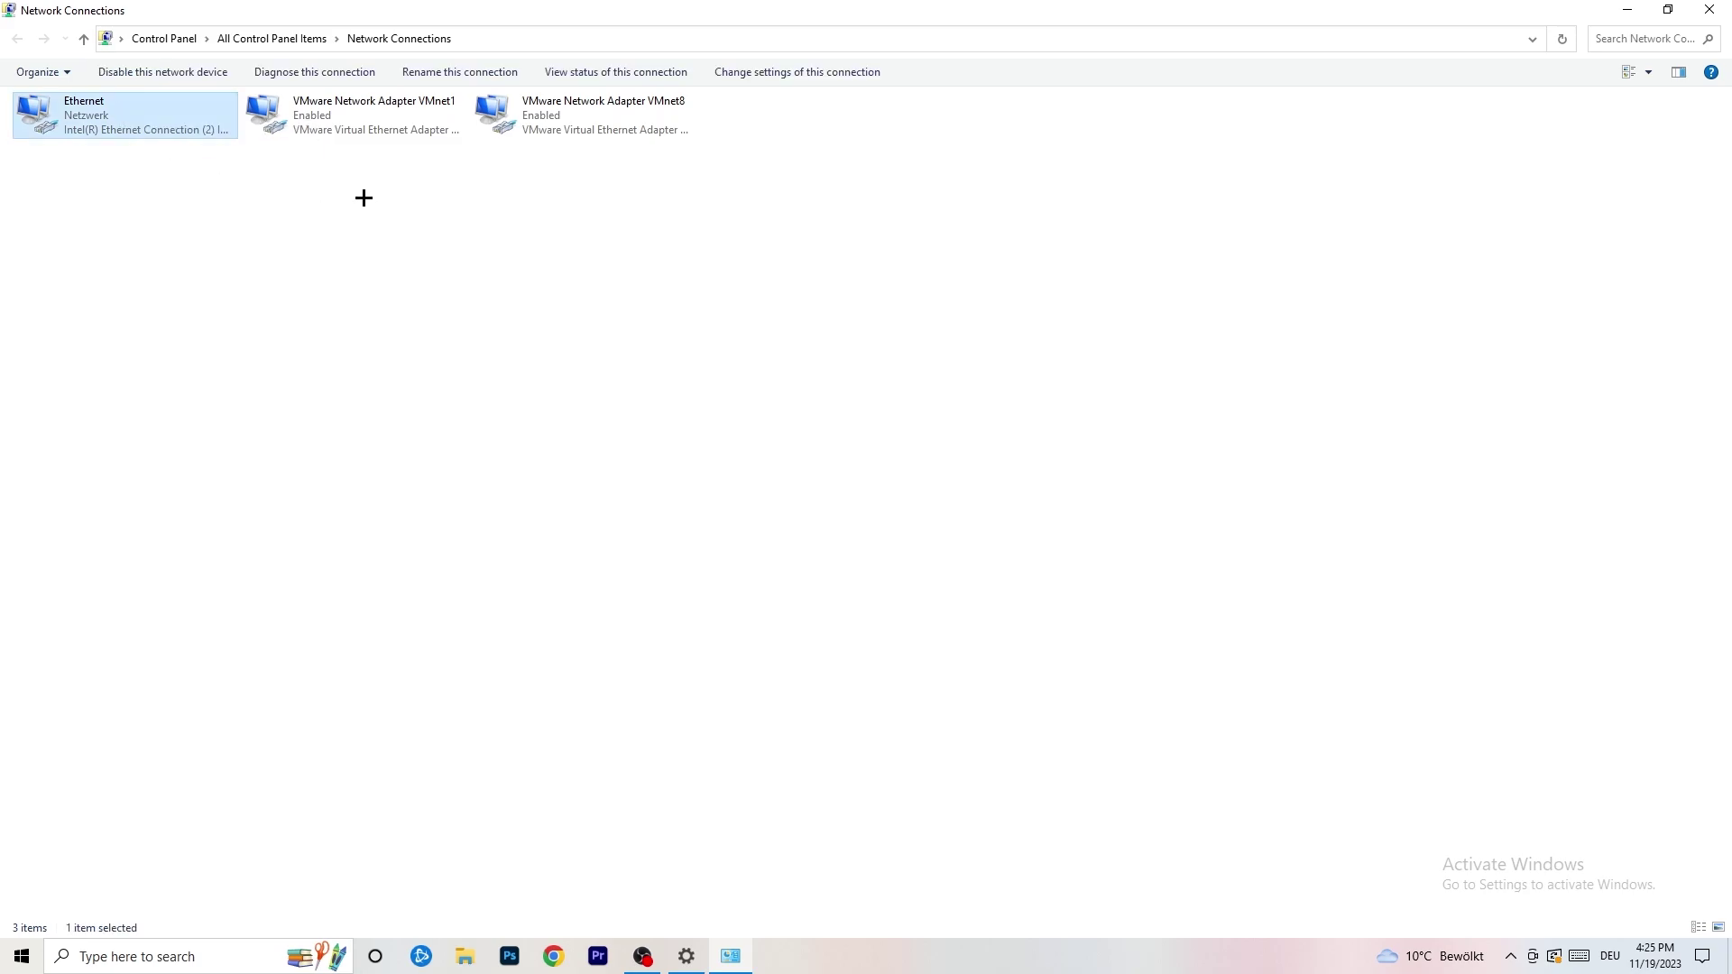
right_click(147, 109)
left_click(203, 118)
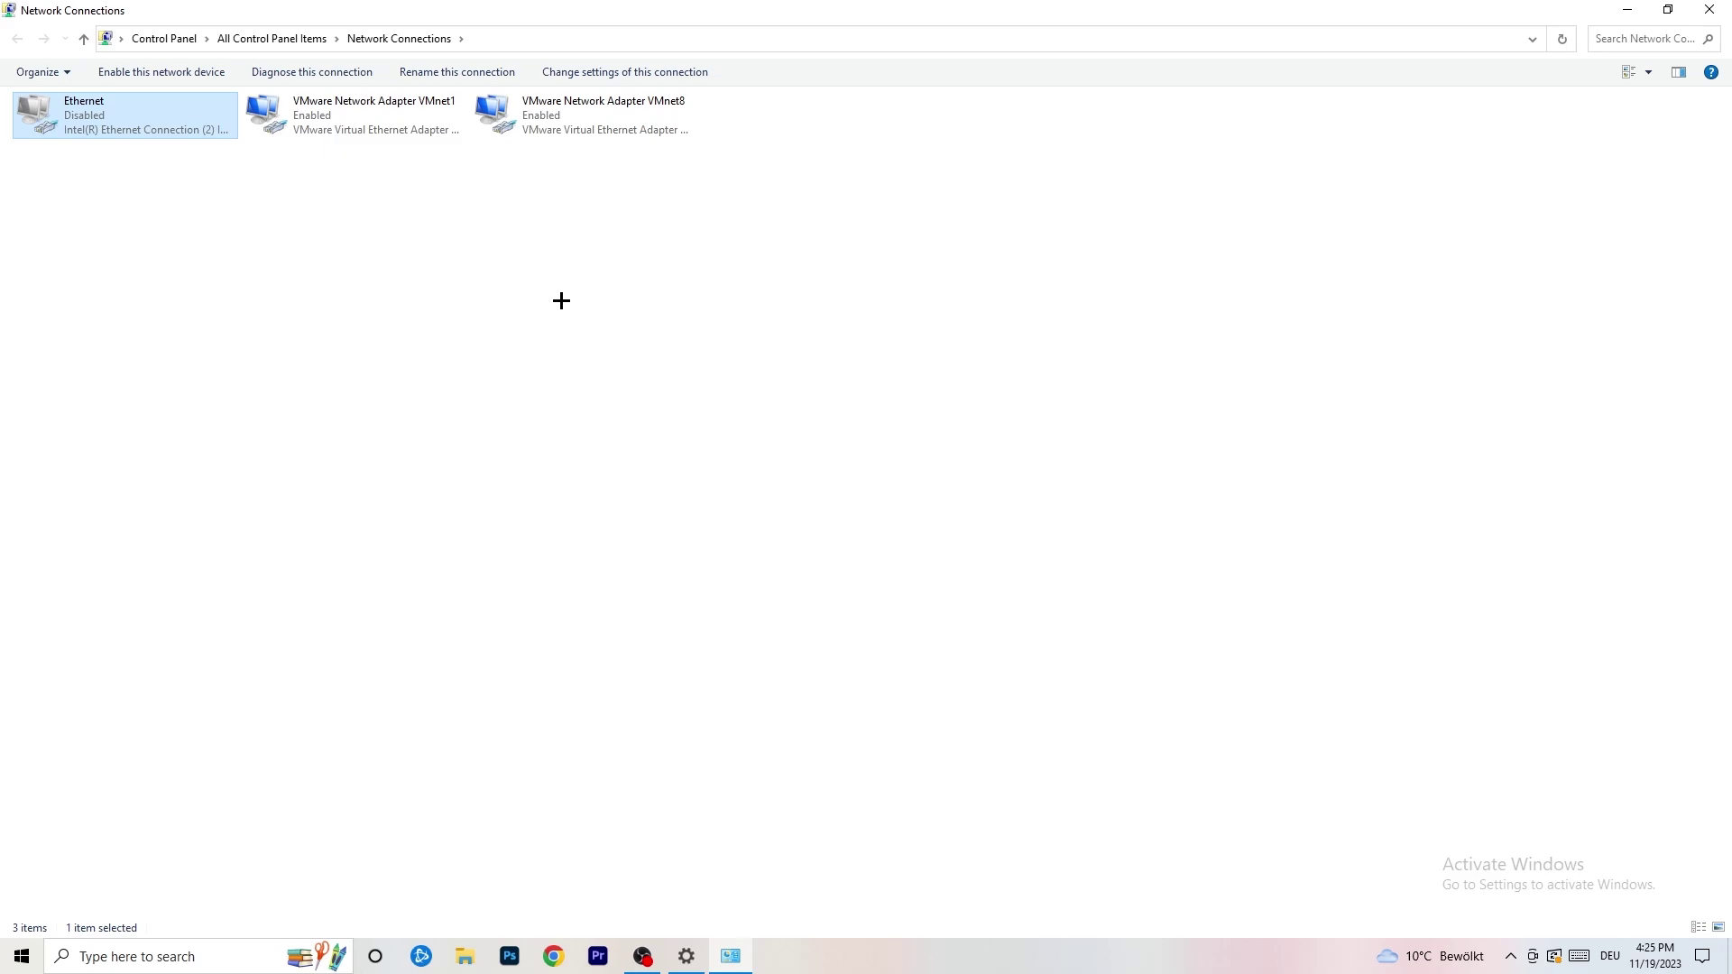
right_click(92, 130)
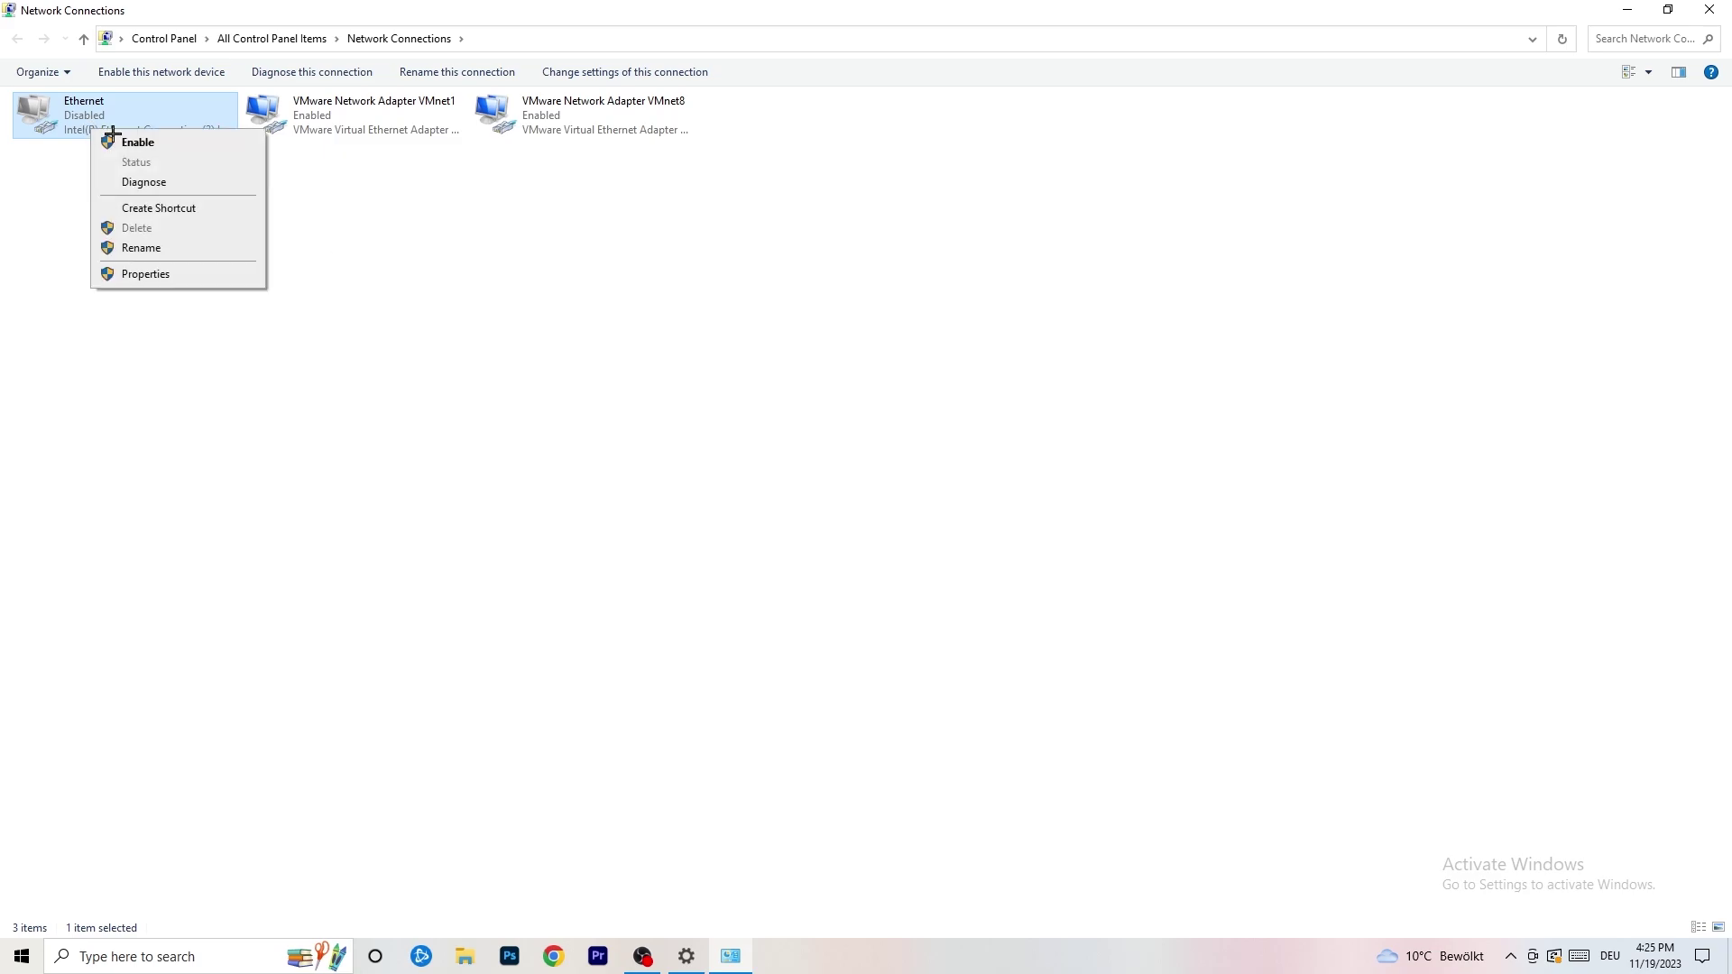
left_click(174, 145)
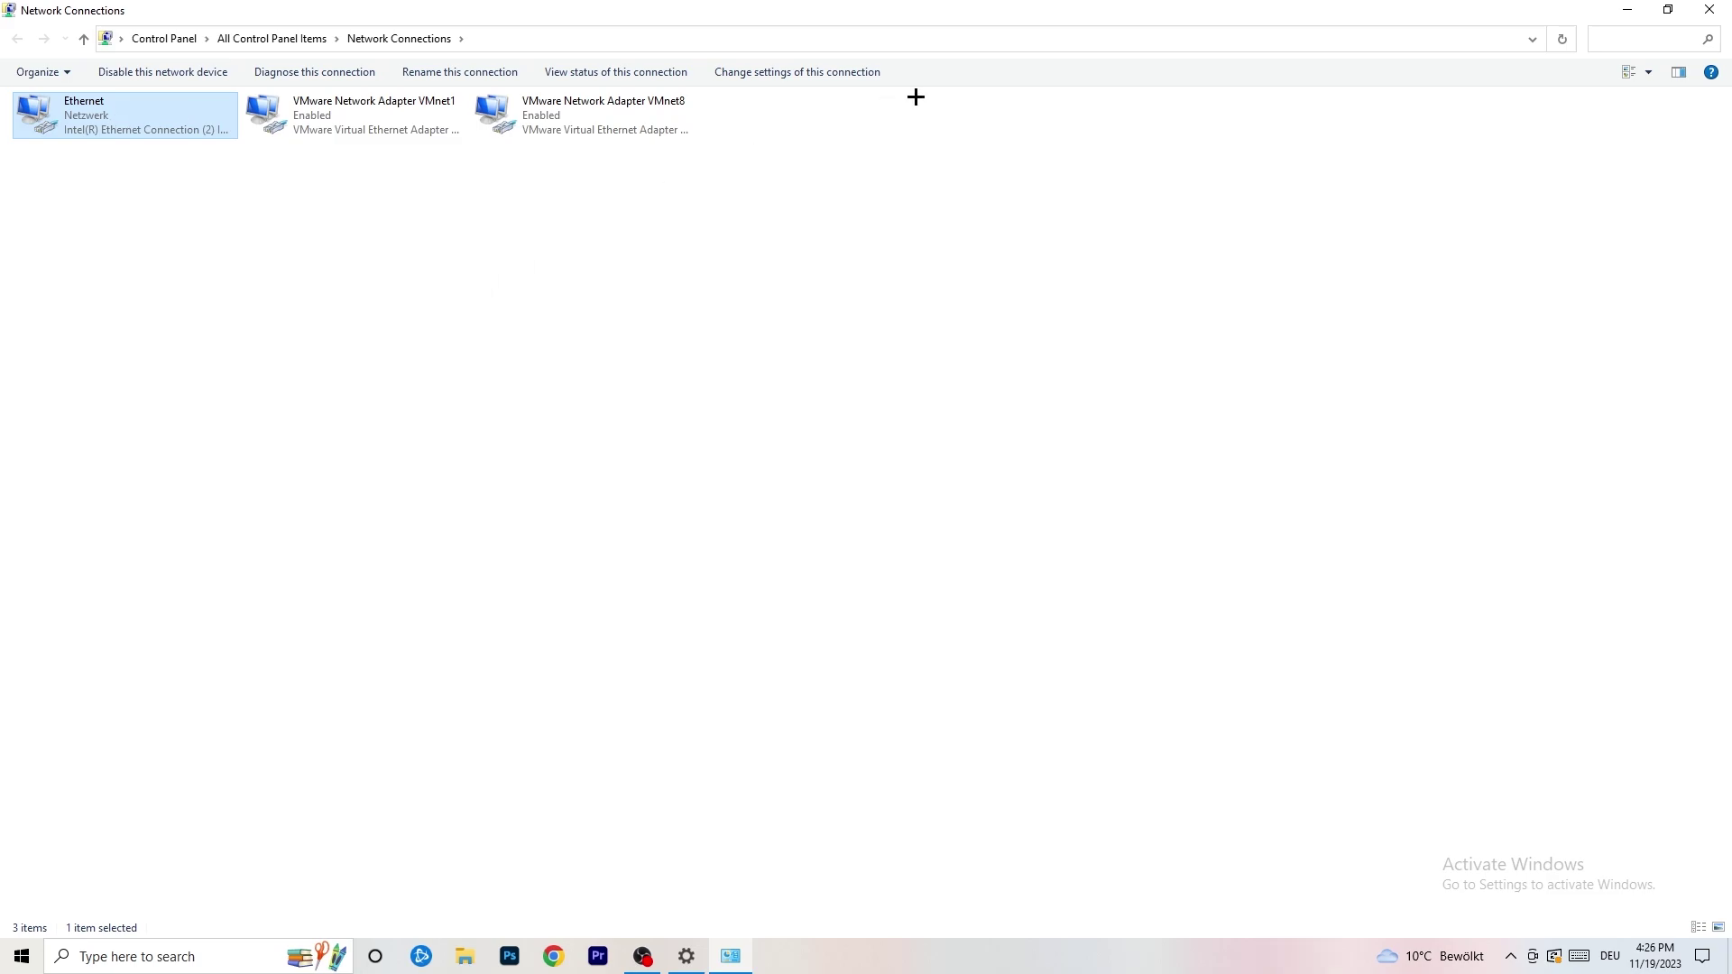
left_click(1703, 16)
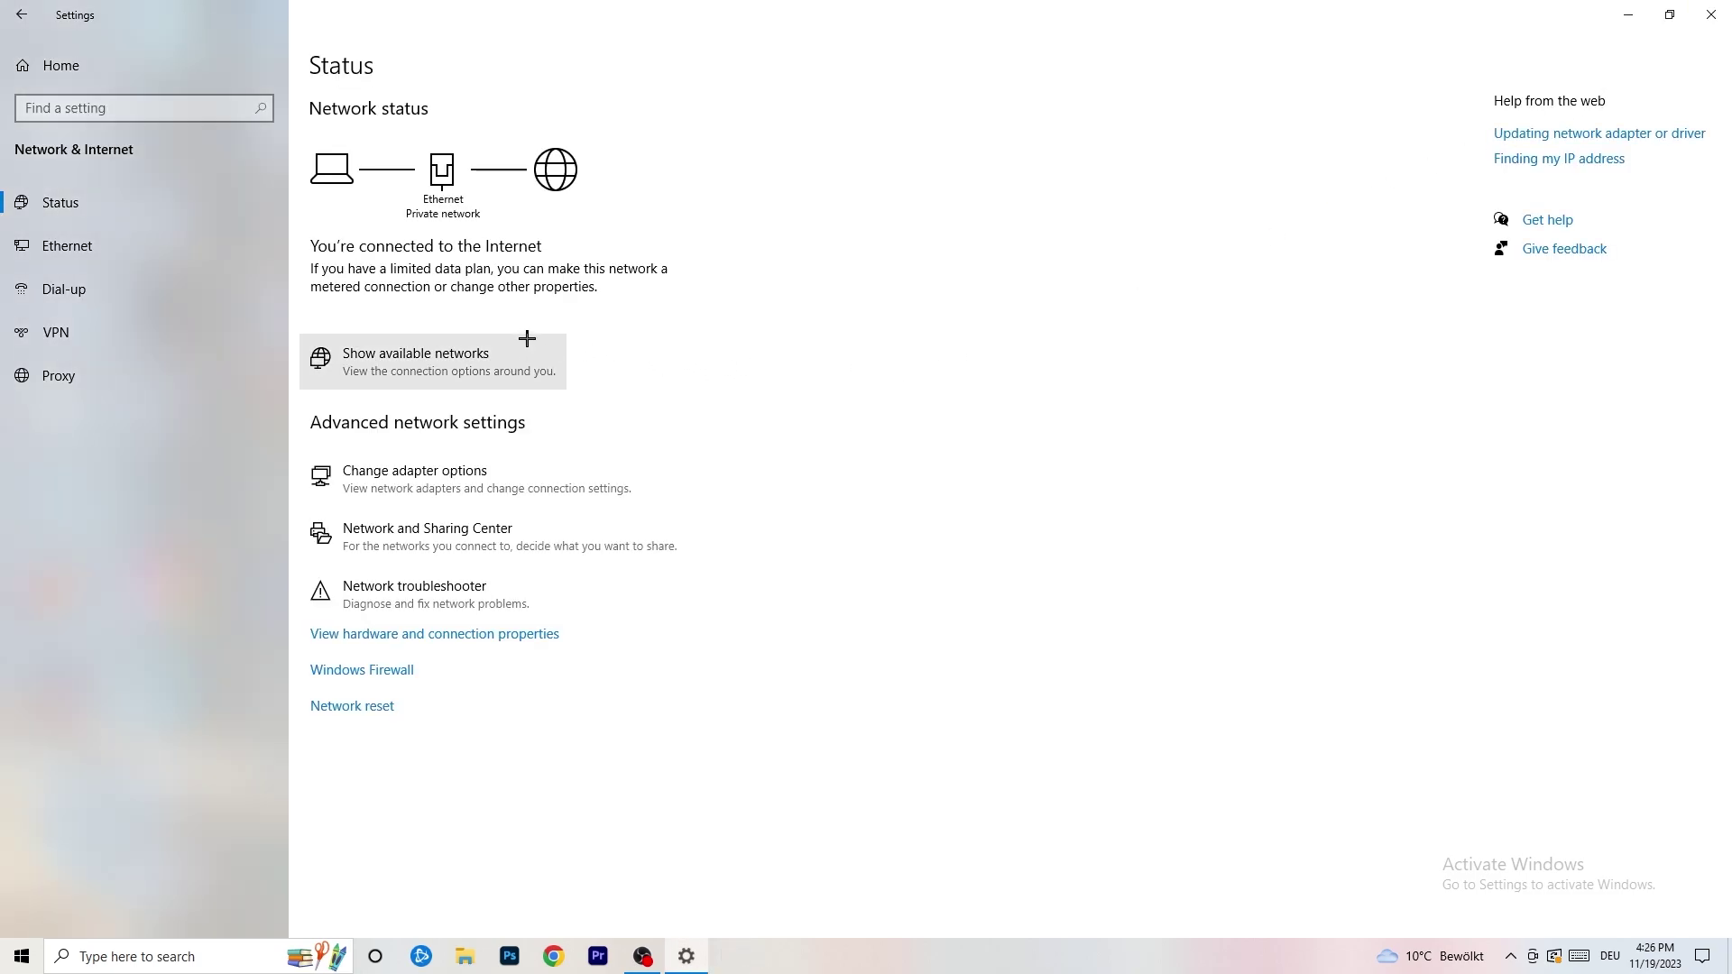
Open Network and Sharing Center and bring up the Ethernet Status window.
left_click(513, 544)
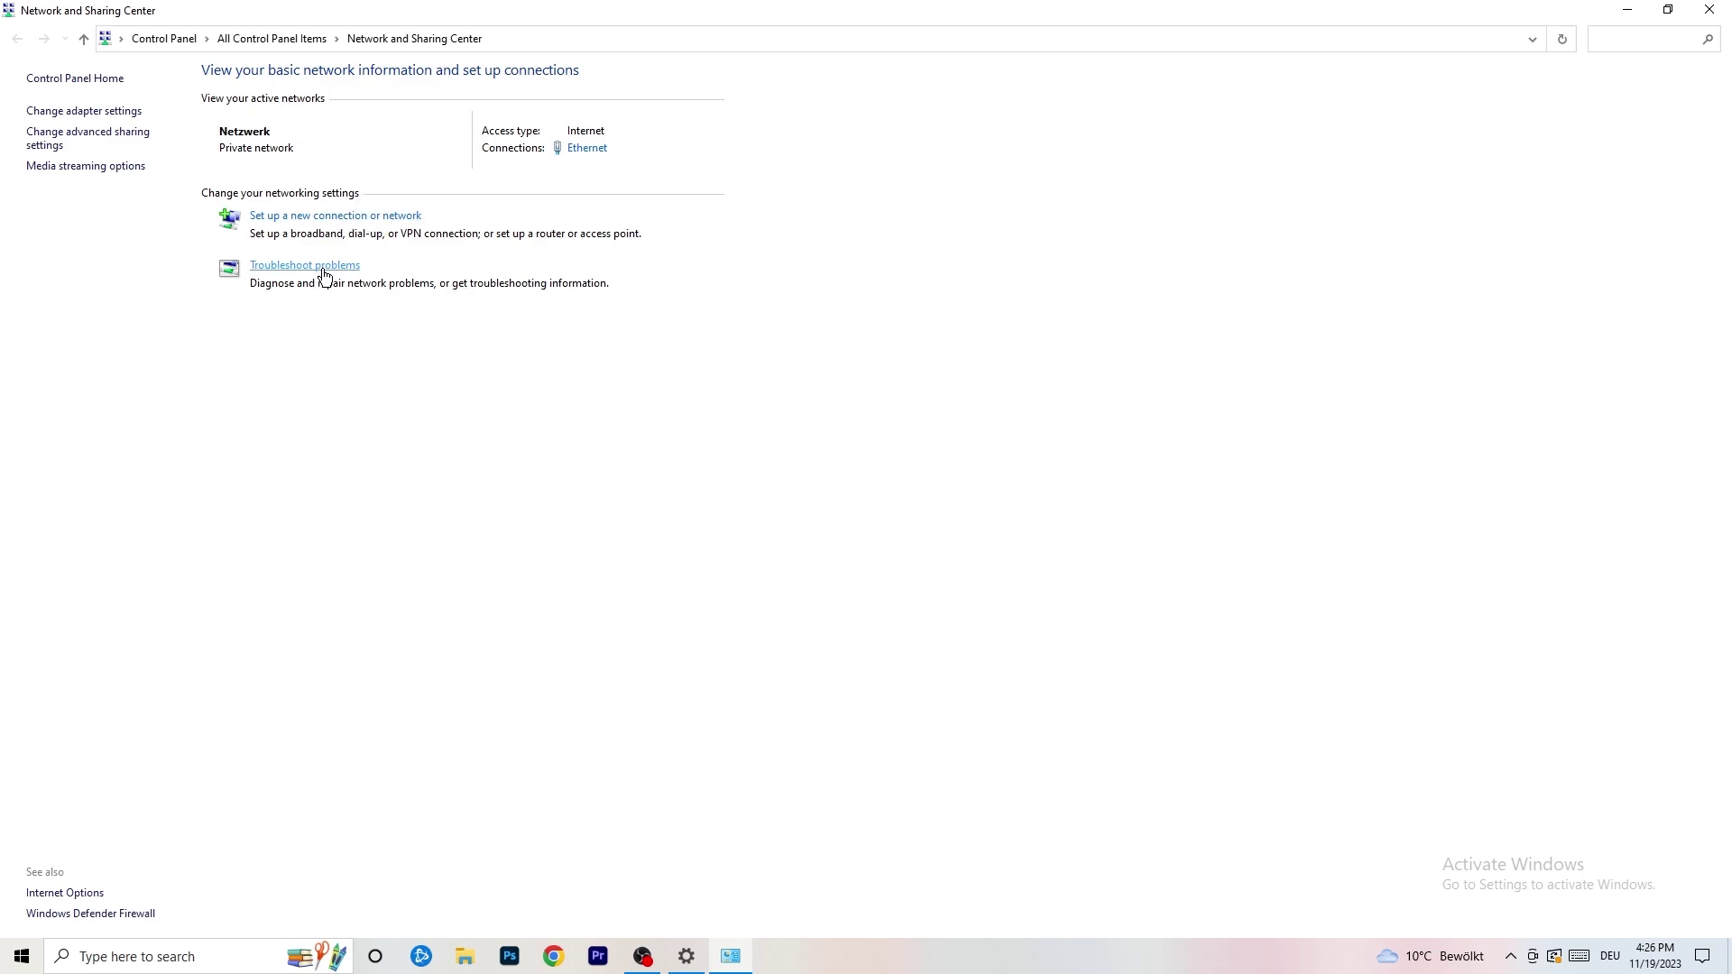
left_click(587, 149)
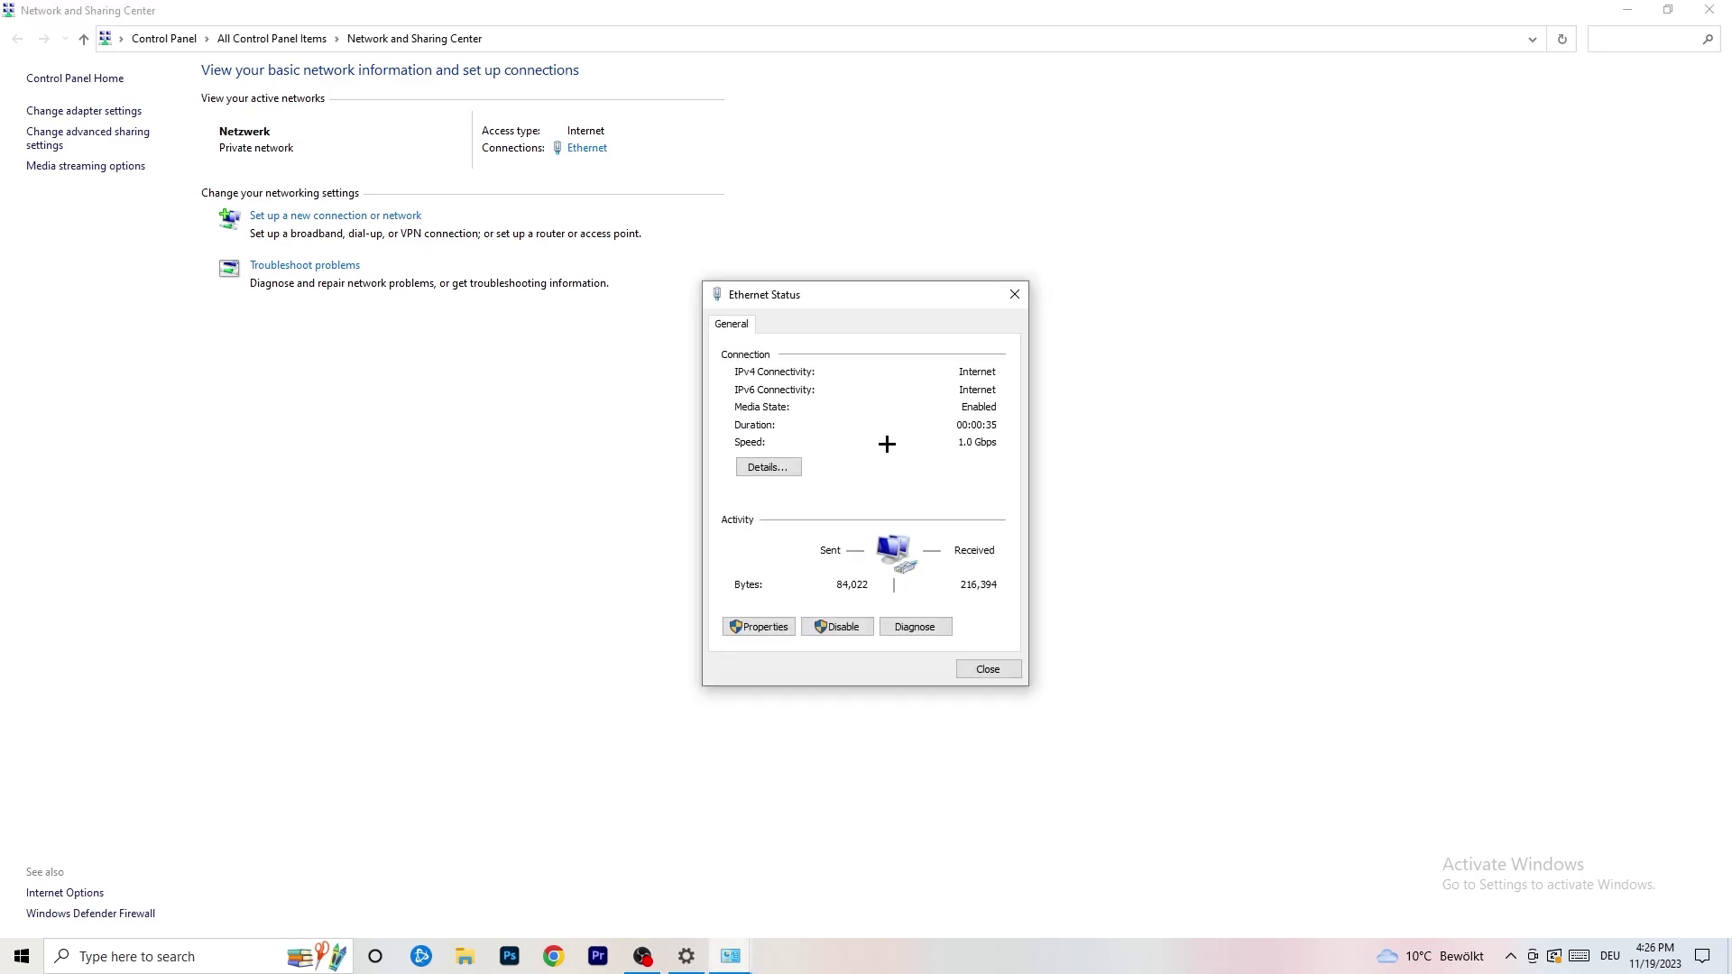
left_click_drag(861, 288, 439, 176)
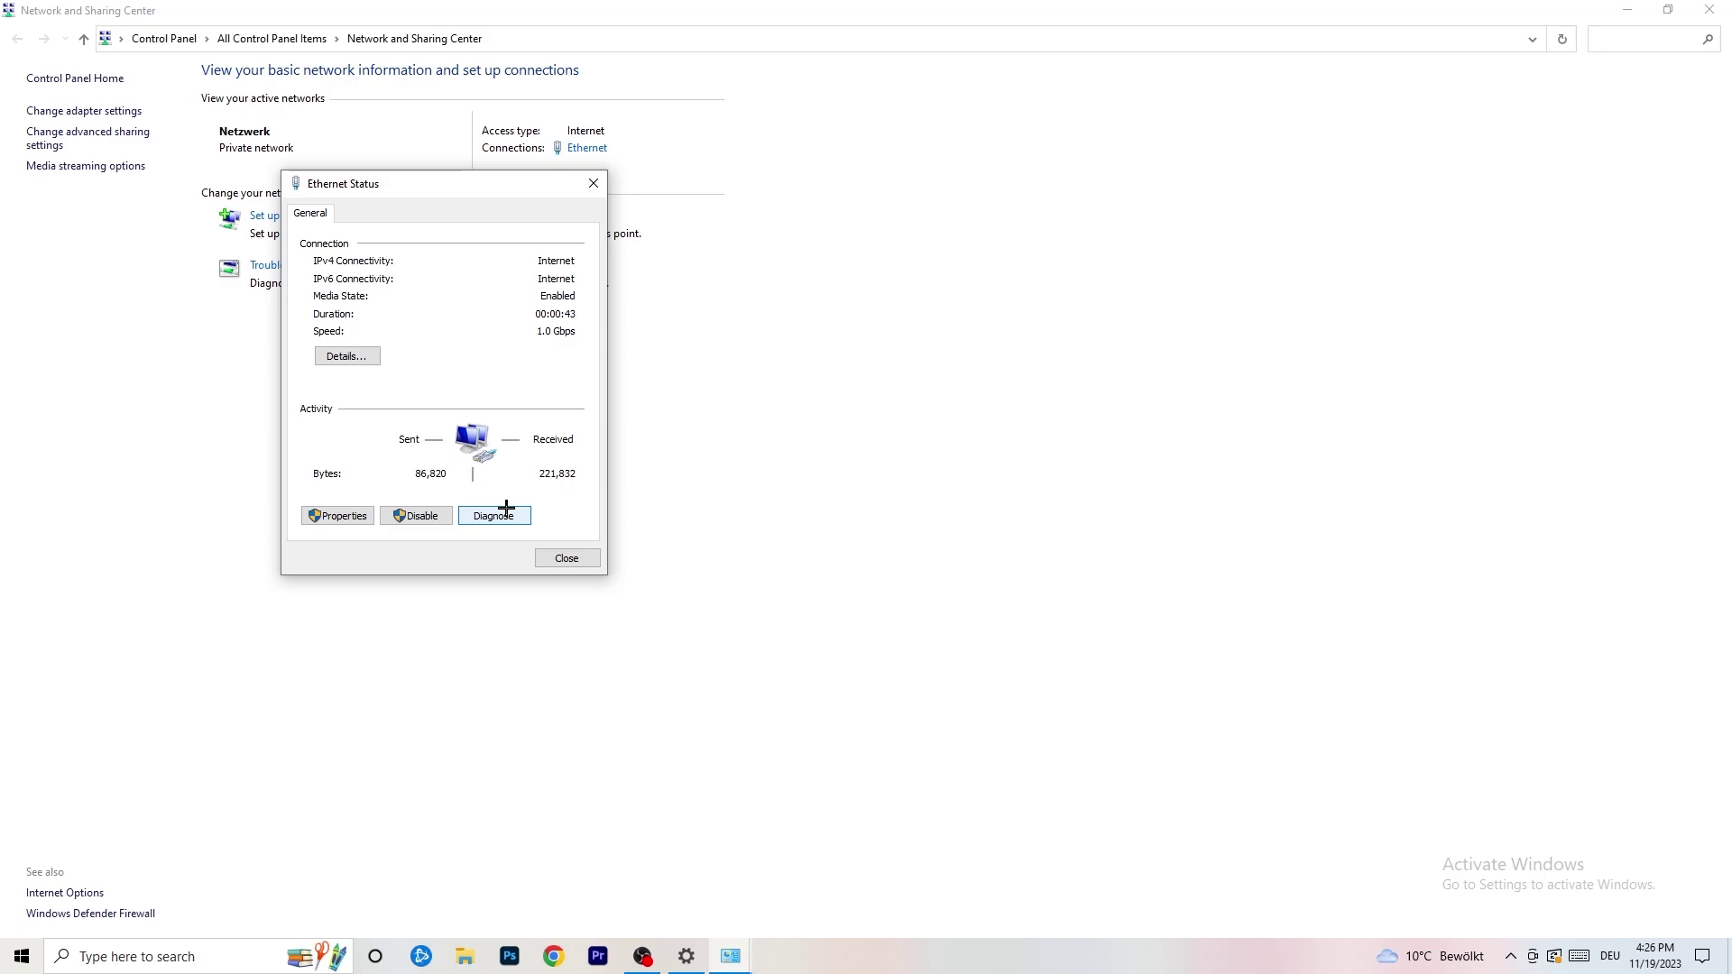
Open Ethernet Properties and the Internet Protocol Version 4 (TCP/IPv4) settings.
left_click(341, 515)
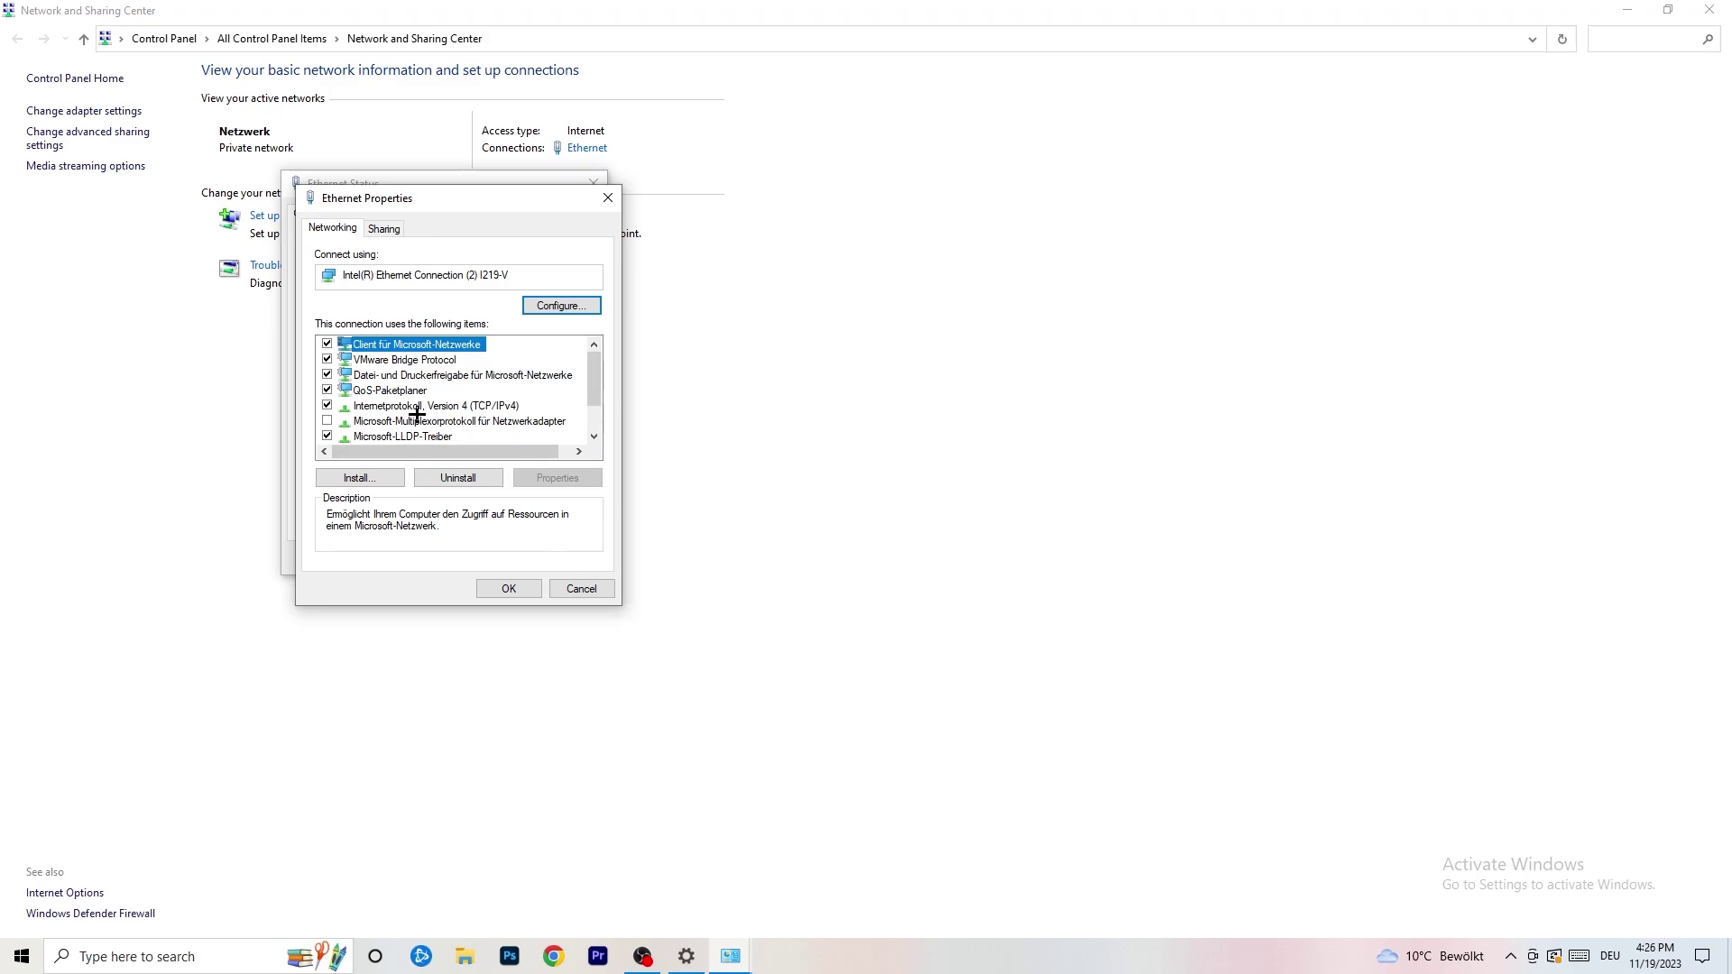
scroll(418, 401, "down", 1)
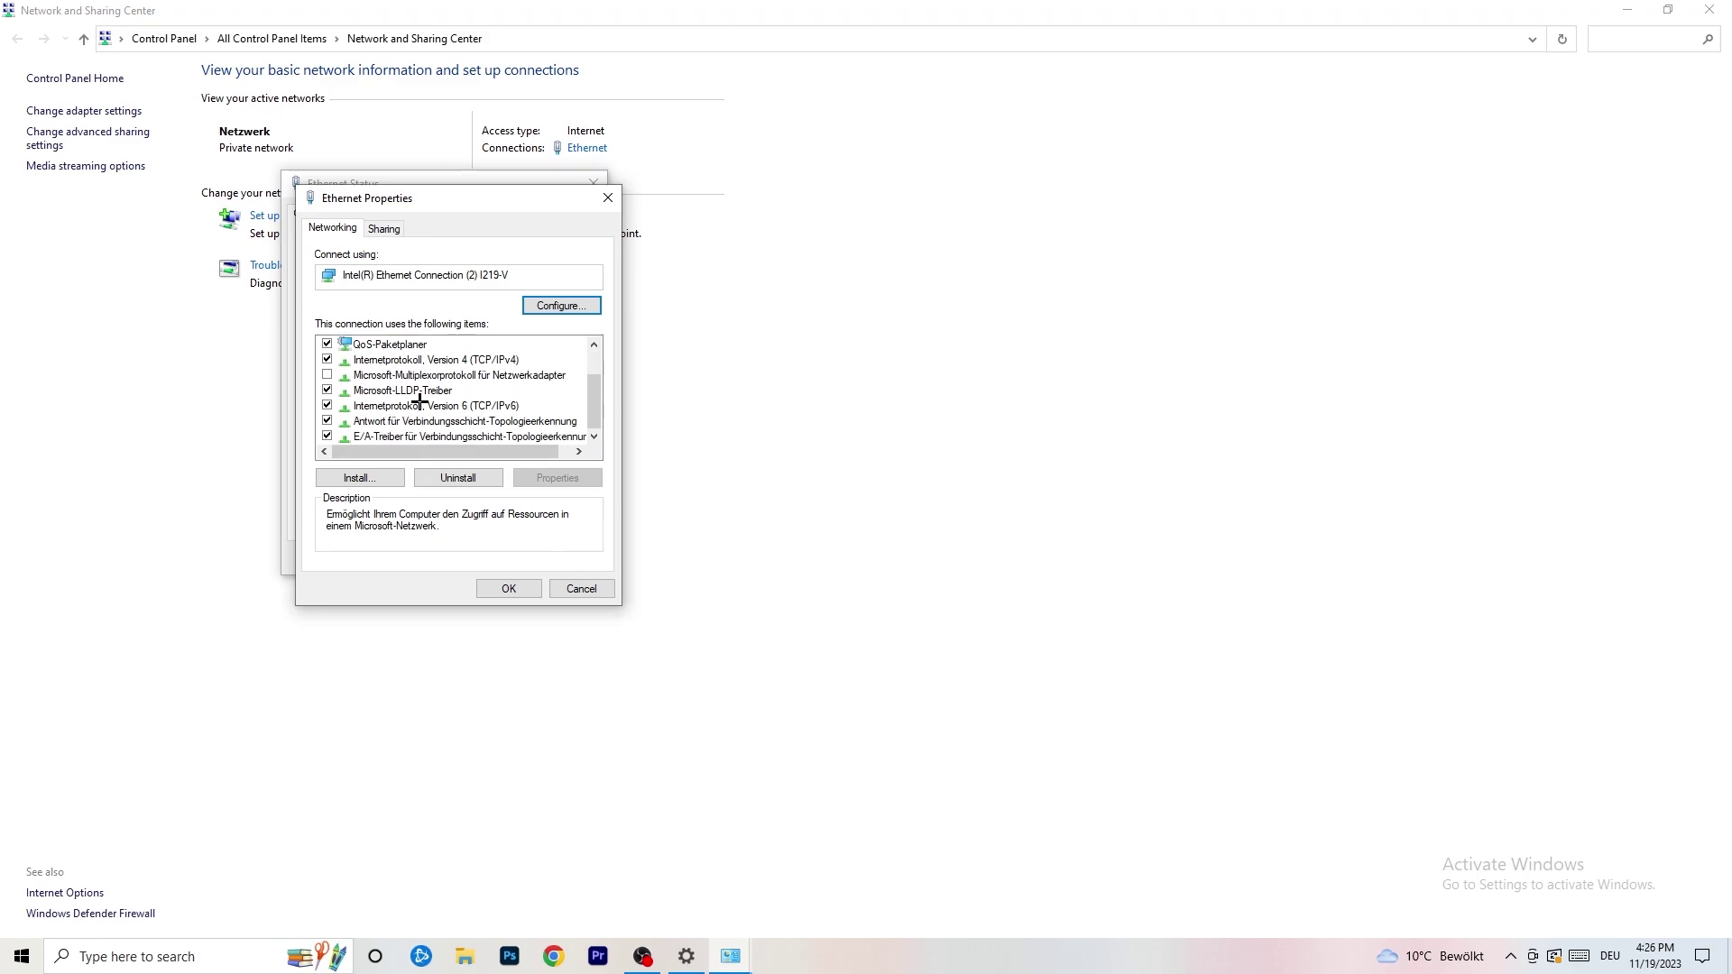
scroll(424, 399, "up", 1)
scroll(430, 398, "down", 1)
scroll(429, 398, "up", 1)
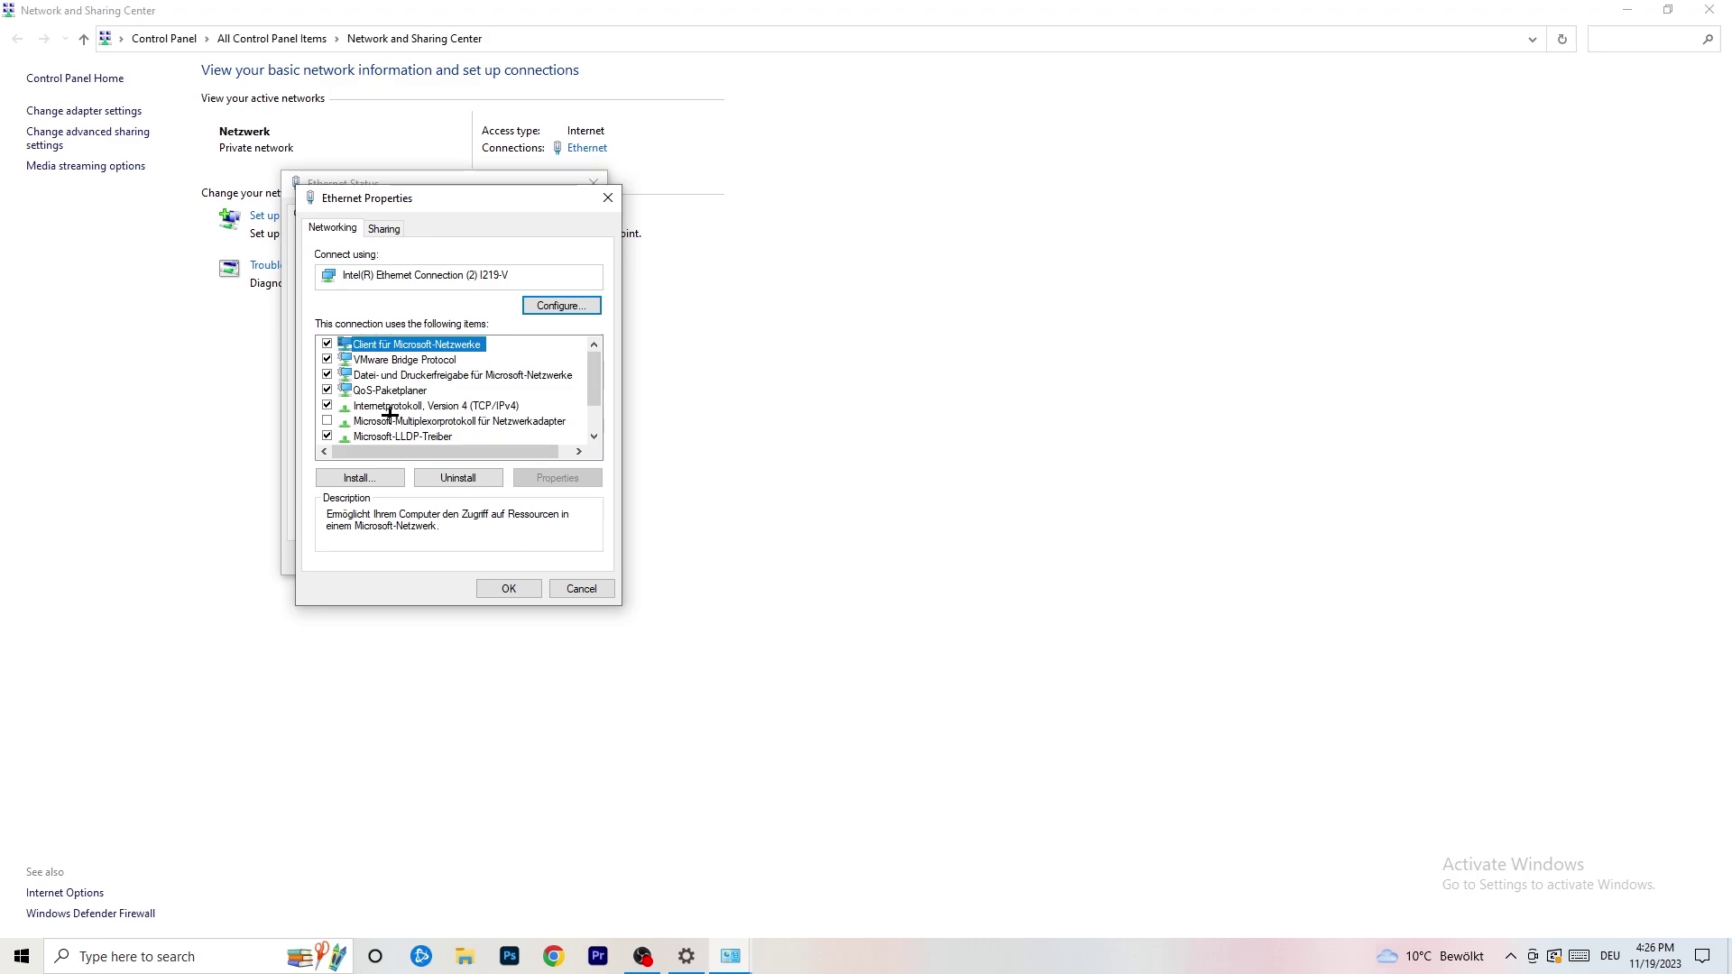
double_click(403, 406)
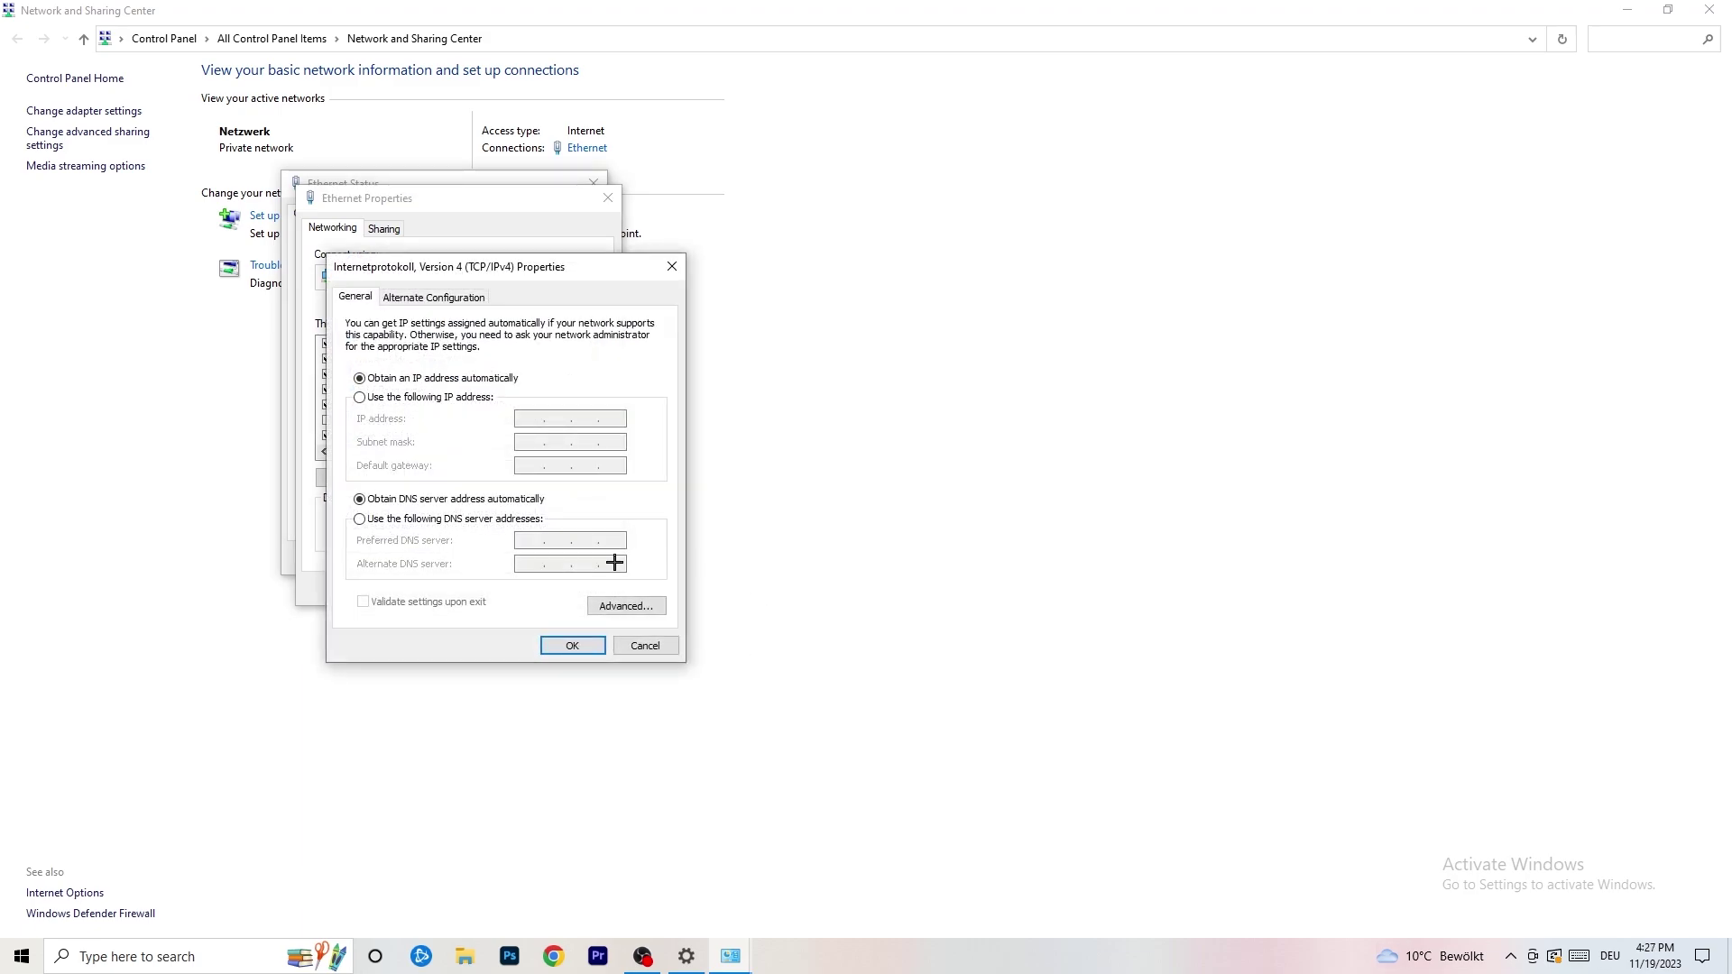
Try 'Use the following IP address', then close the IPv4, Ethernet Properties and Status dialogs unsaved.
left_click(367, 404)
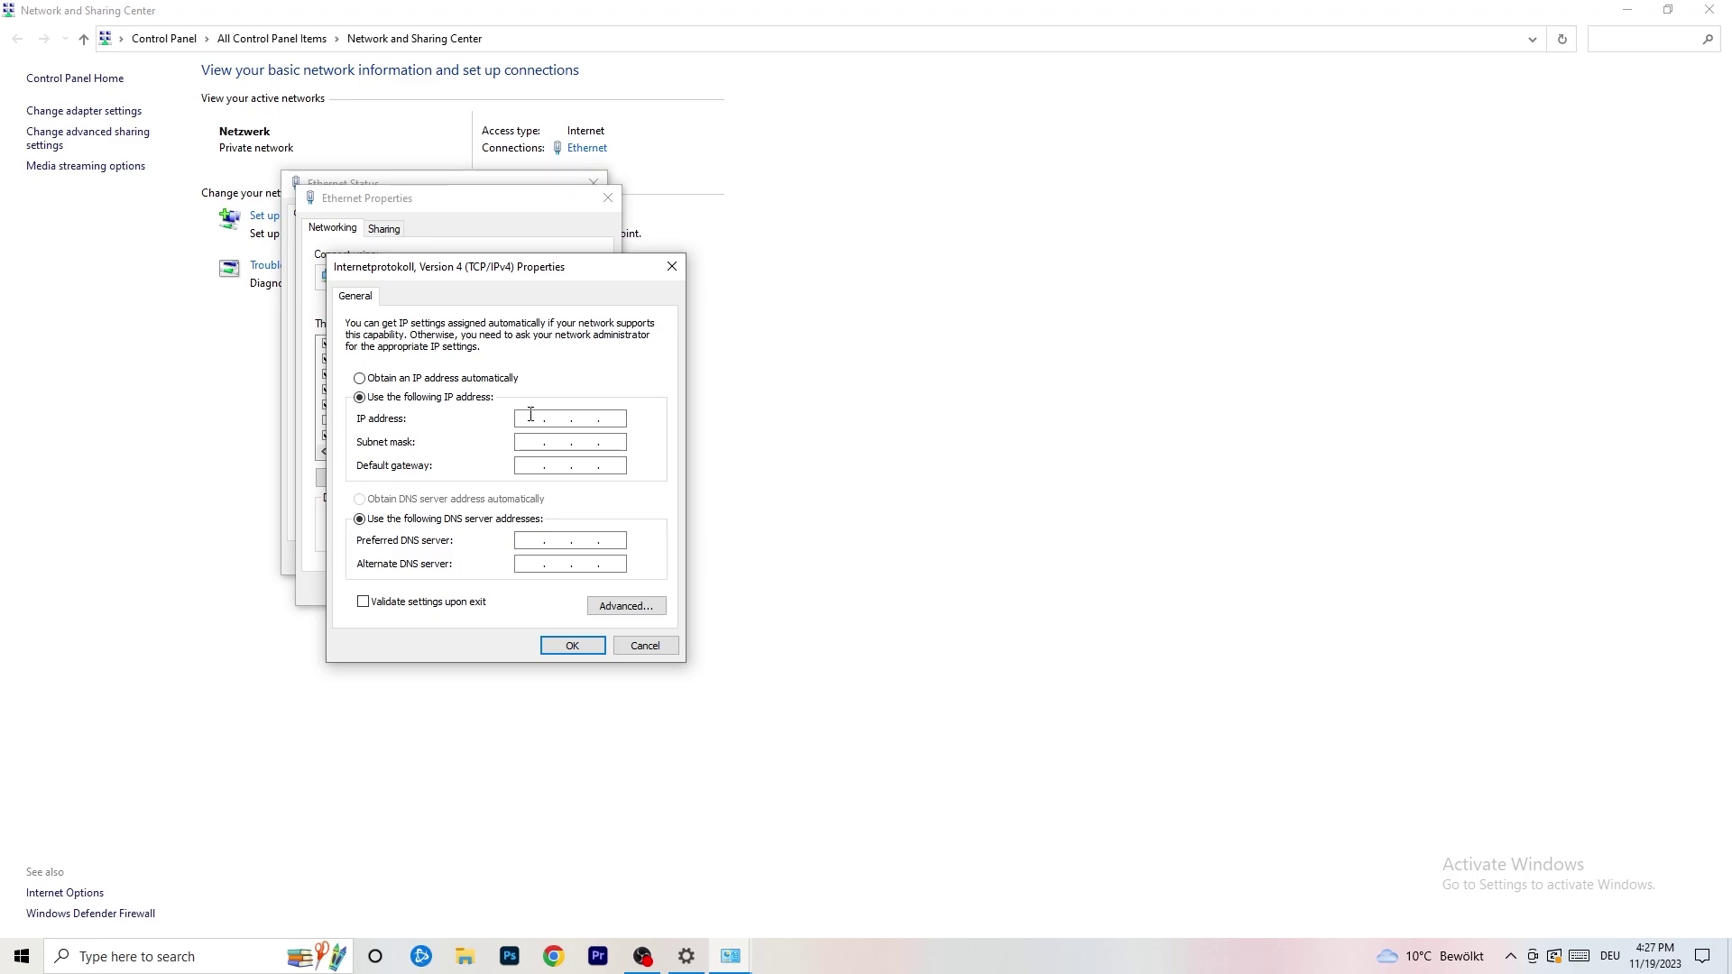
left_click(519, 423)
left_click(672, 263)
left_click(608, 197)
left_click(592, 181)
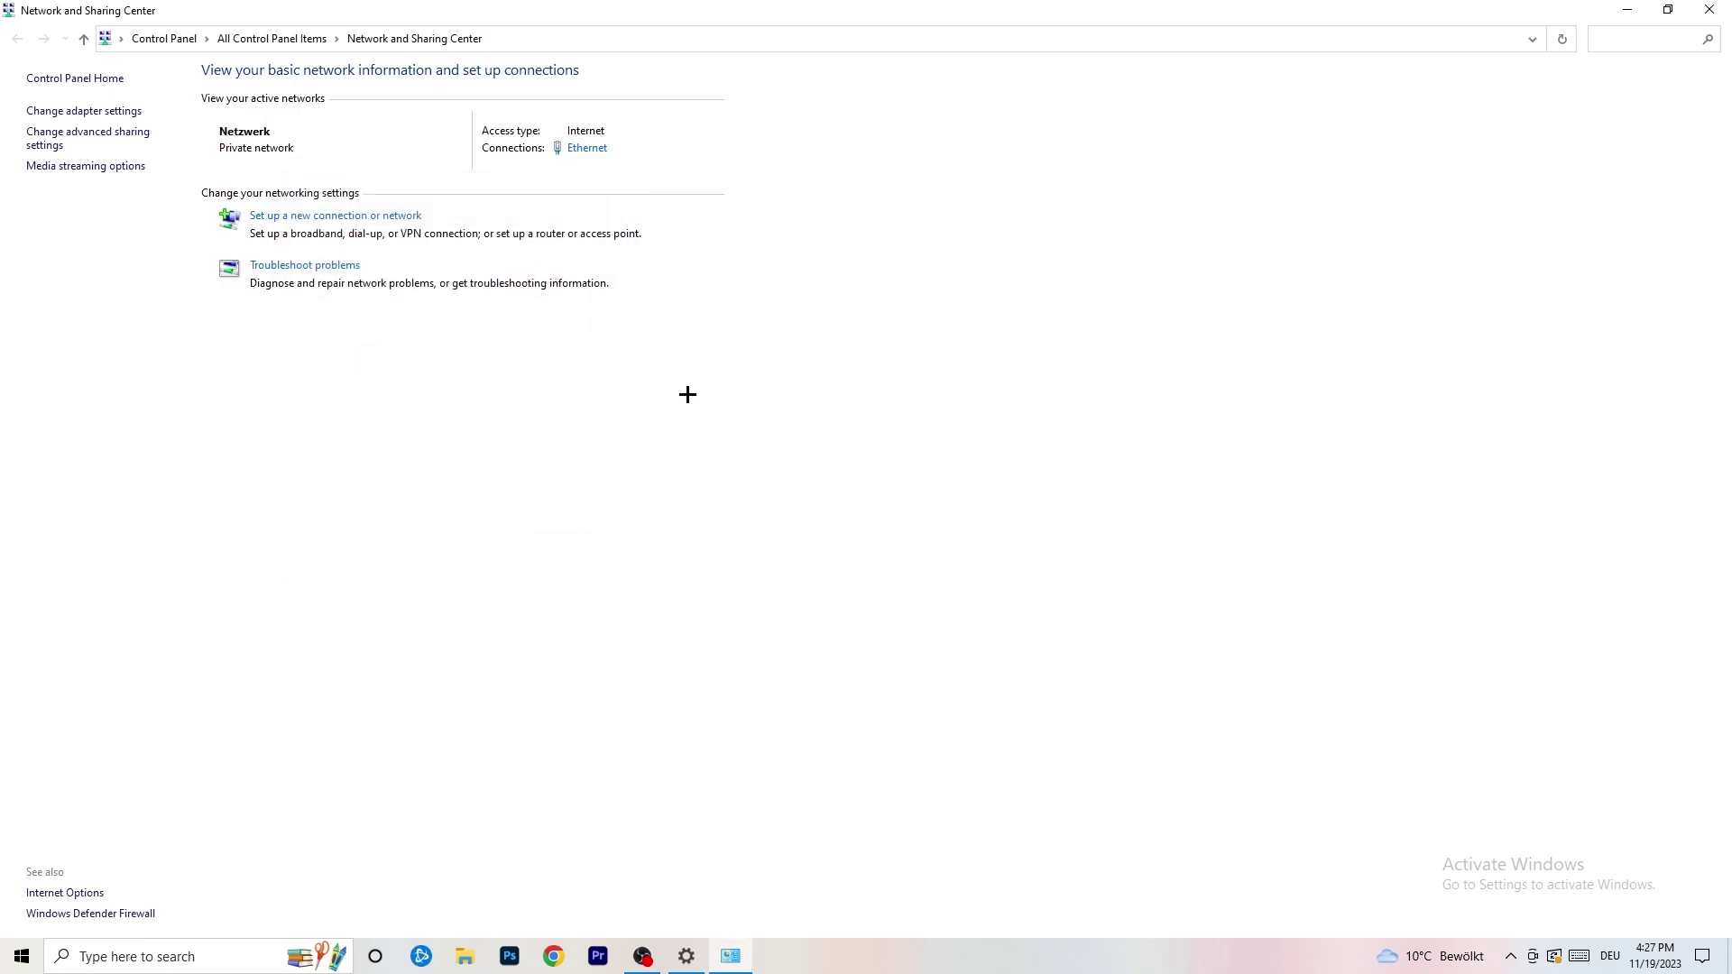
Close Network and Sharing Center, check the taskbar network flyout, and close Settings.
left_click(1709, 9)
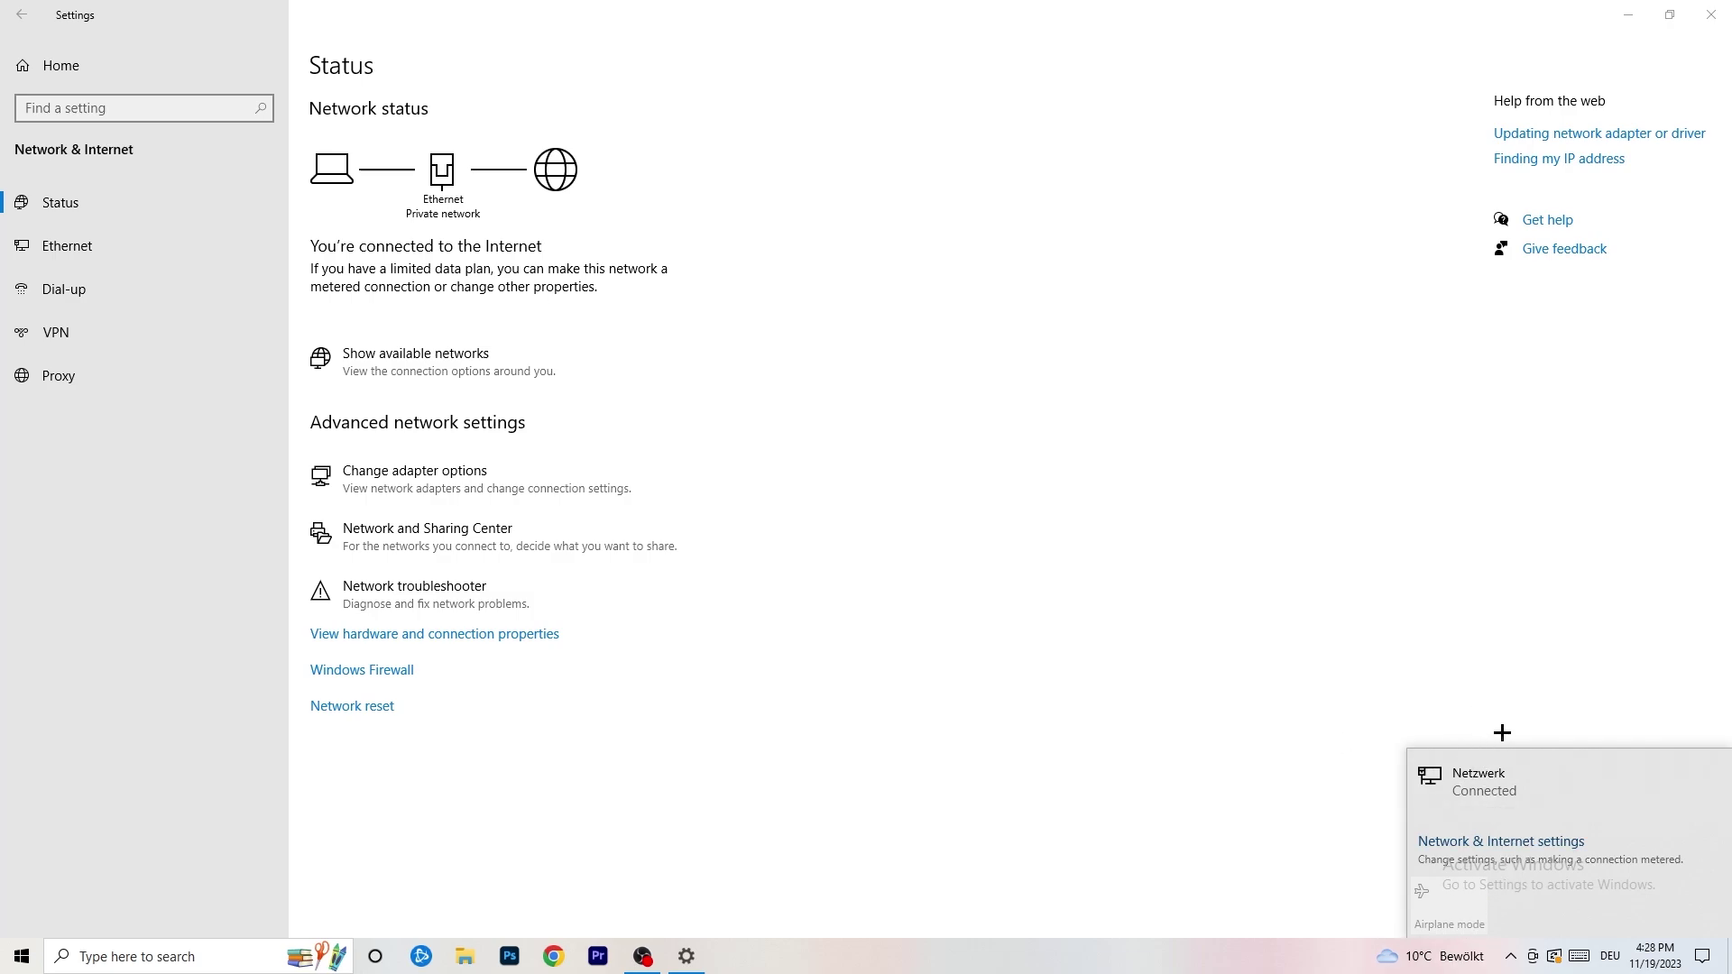
left_click(1489, 839)
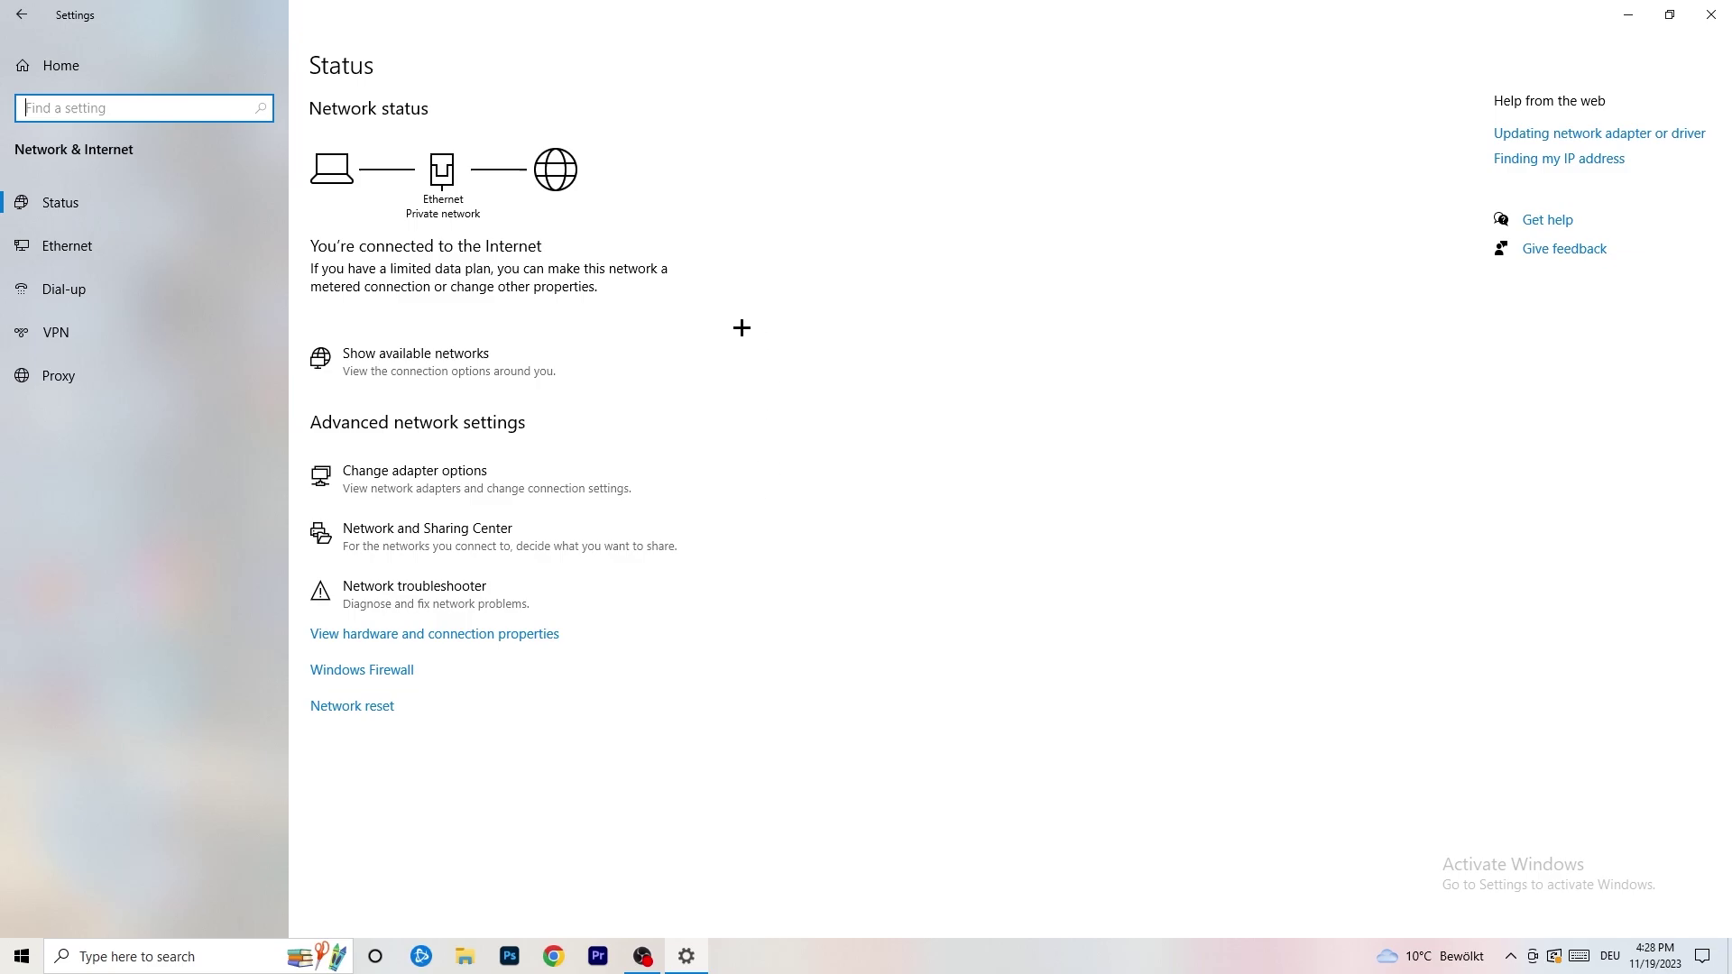
left_click(1711, 15)
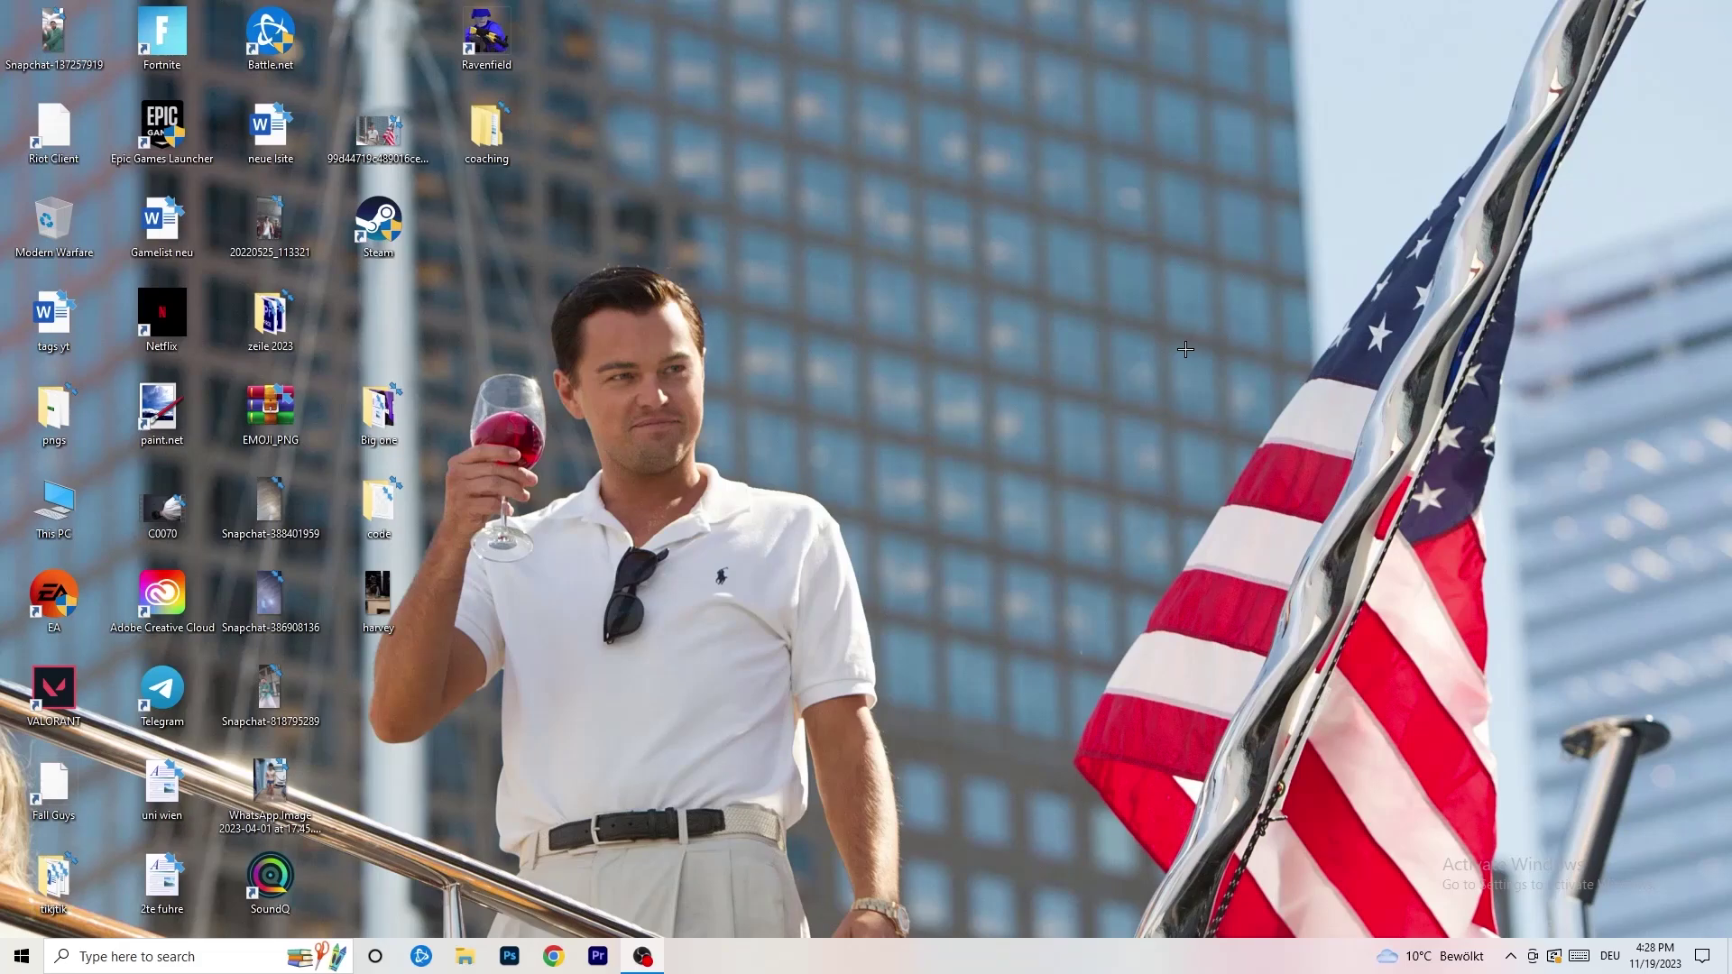
left_click(22, 956)
left_click(22, 875)
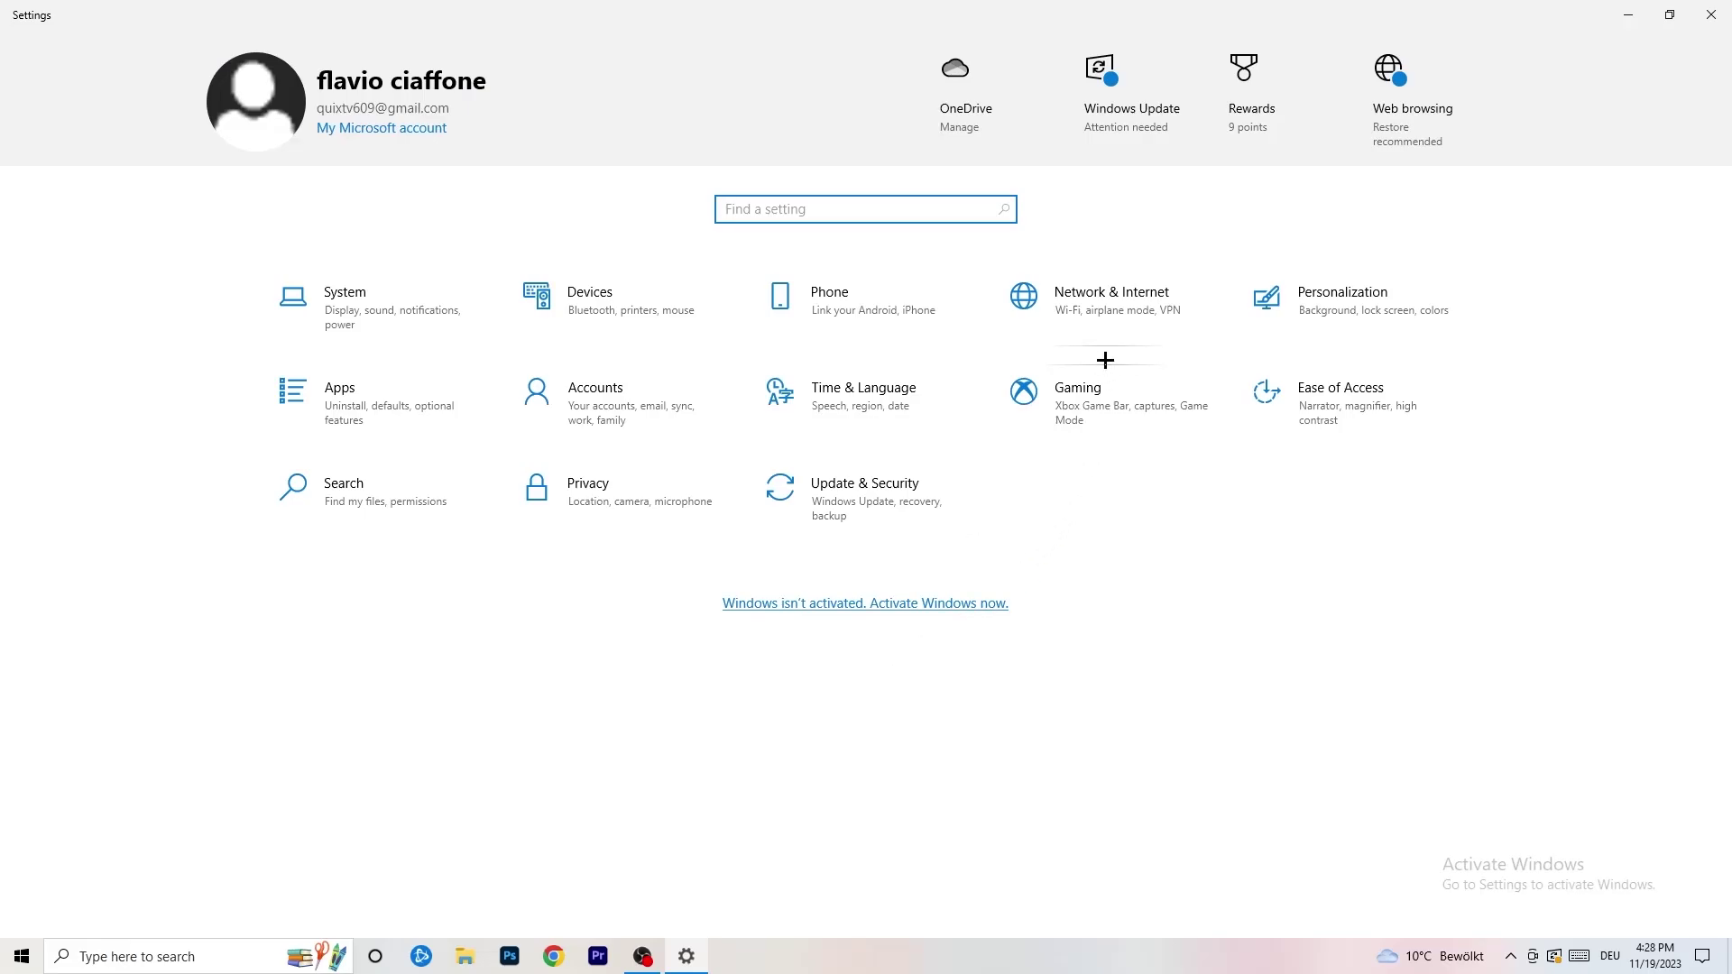
left_click(835, 506)
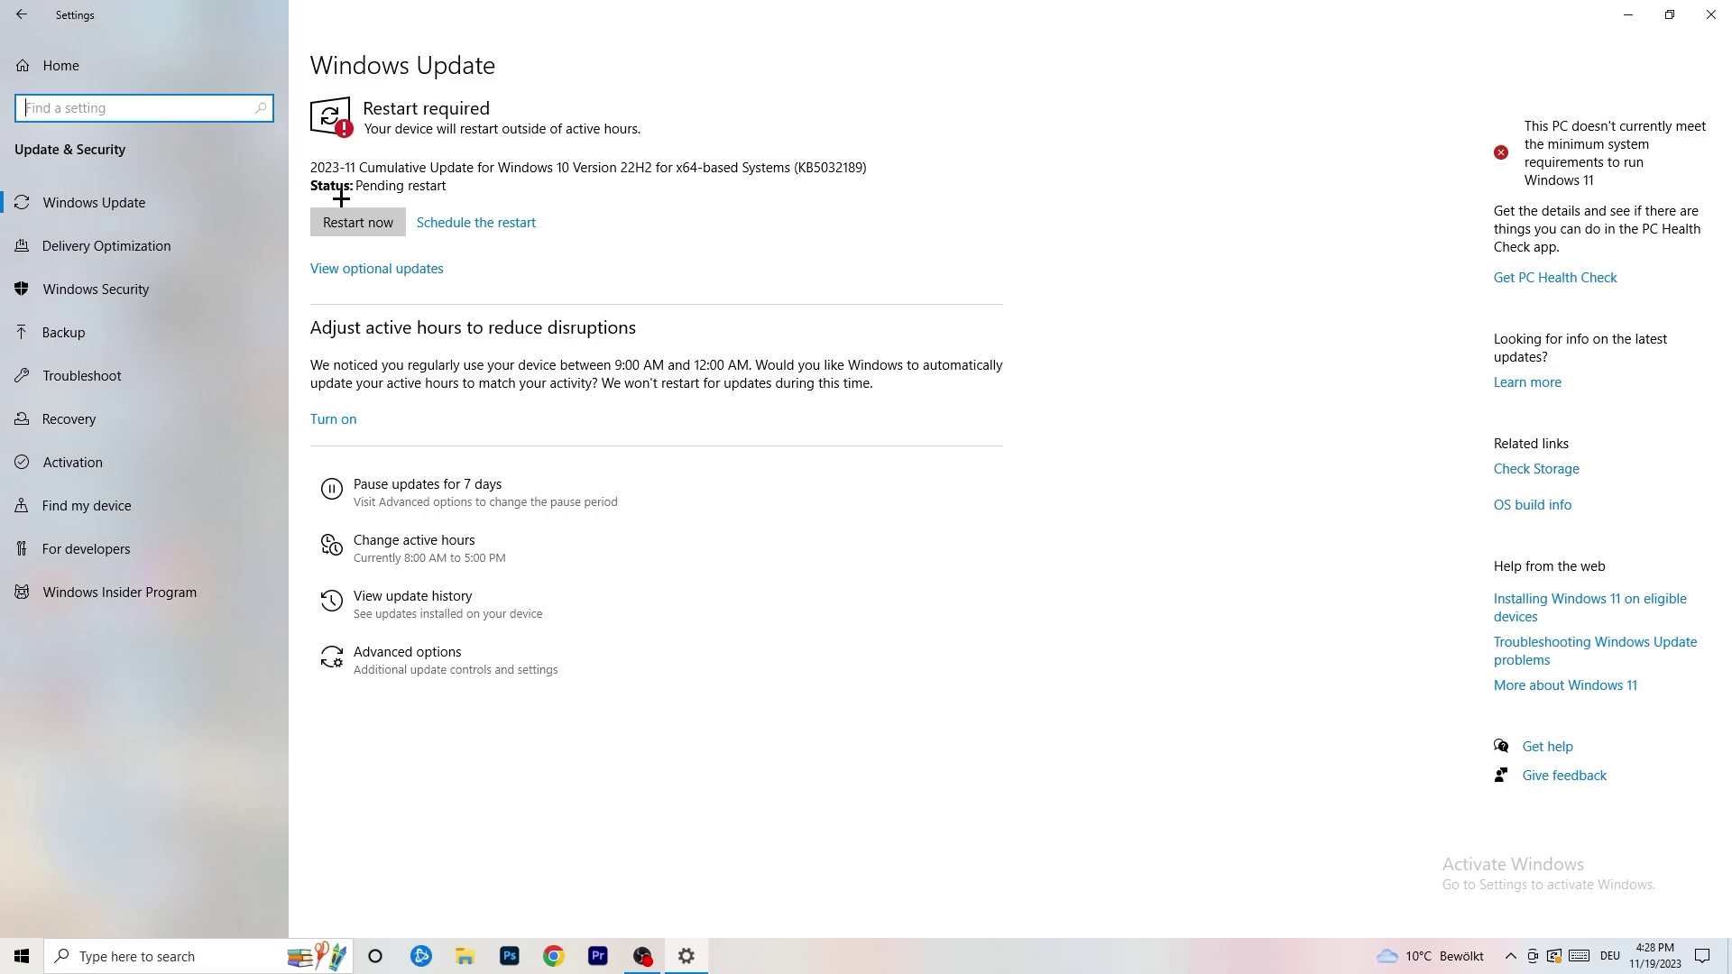
left_click(1710, 15)
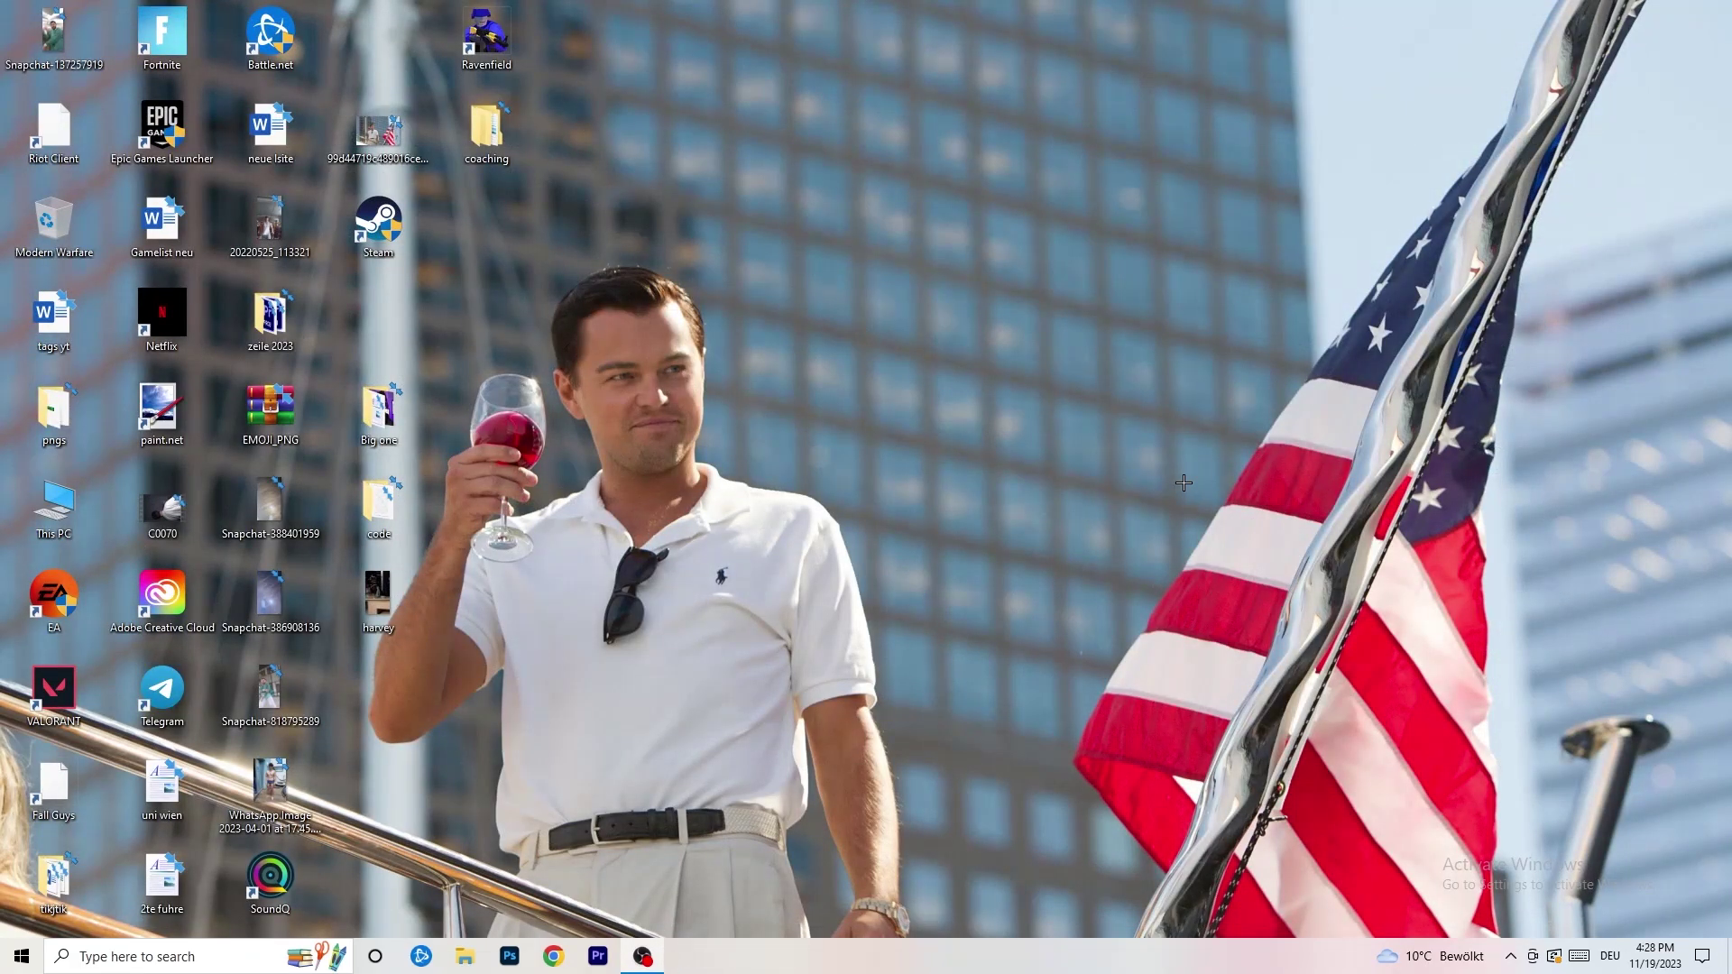